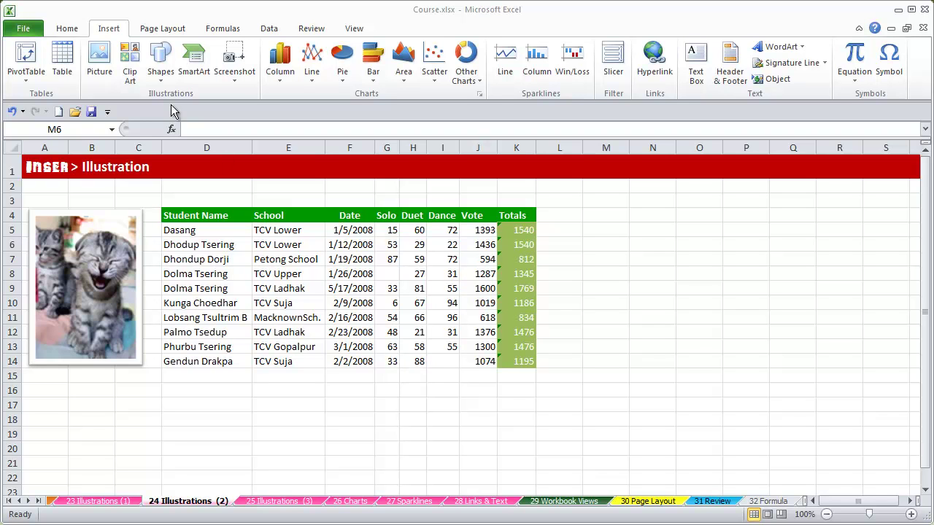
Search the Clip Art pane for 'flower' to list the flower images
{"action": "left_click", "coordinate": [128, 62]}
{"action": "left_click", "coordinate": [130, 61]}
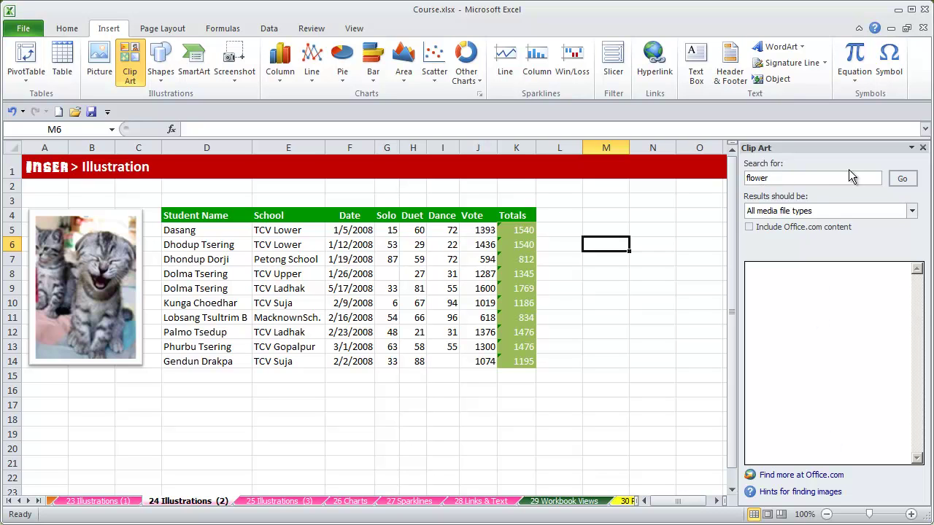
{"action": "double_click", "coordinate": [795, 178]}
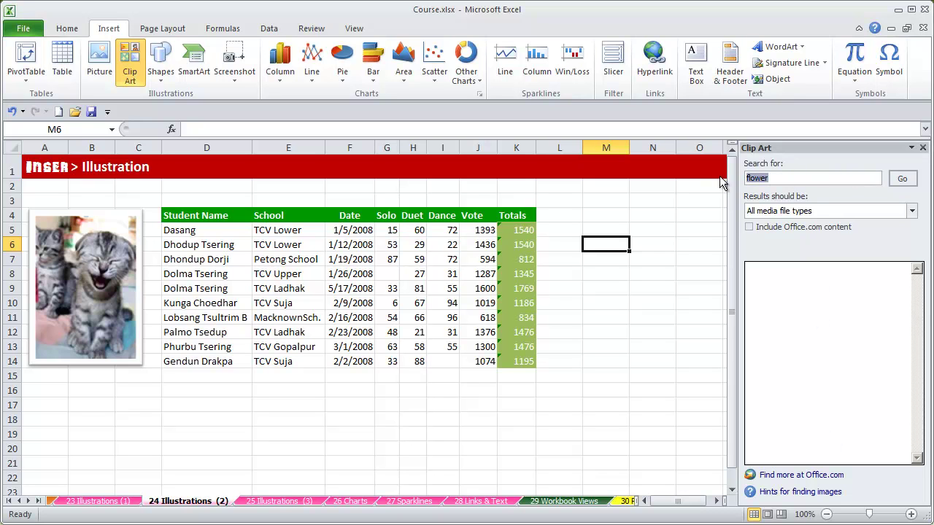
{"action": "key", "text": "Return"}
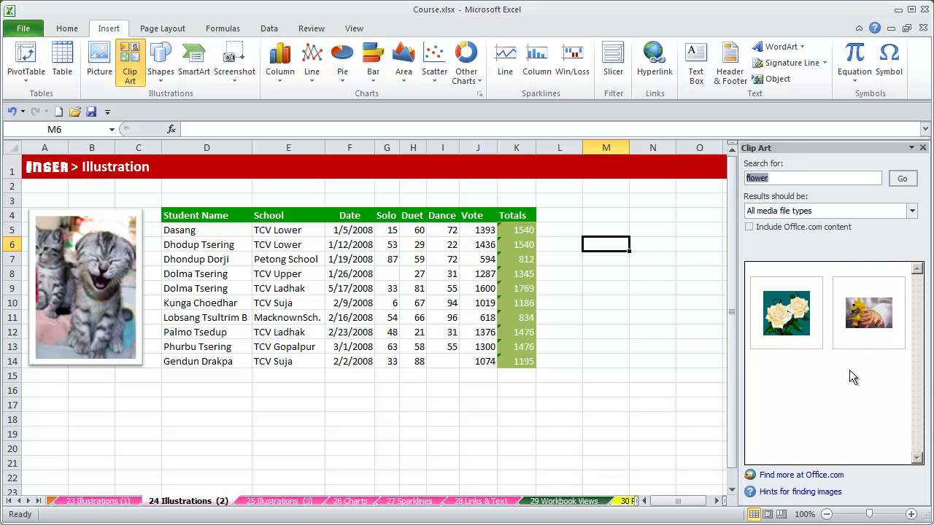
Insert the white roses clip art and place it beside the student table
{"action": "mouse_move", "coordinate": [819, 346]}
{"action": "left_click", "coordinate": [786, 318]}
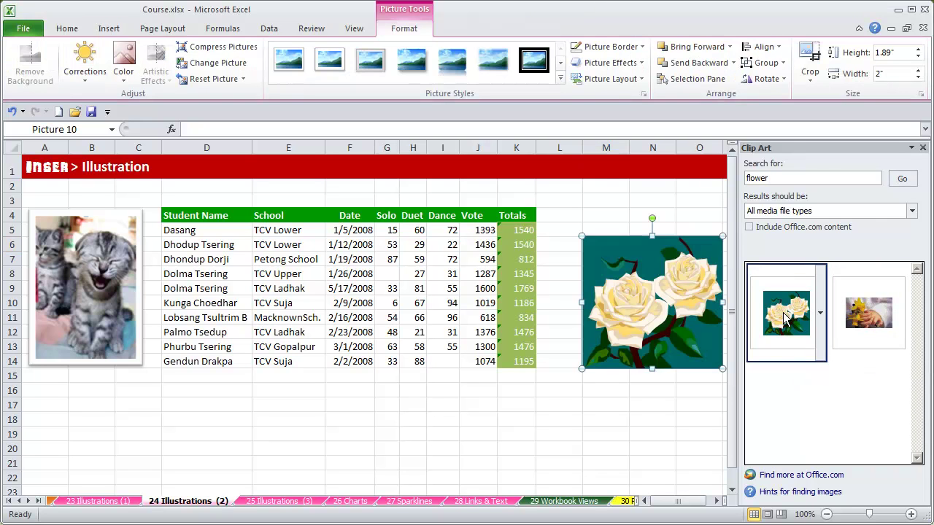
{"action": "left_click_drag", "start_coordinate": [630, 301], "coordinate": [597, 263]}
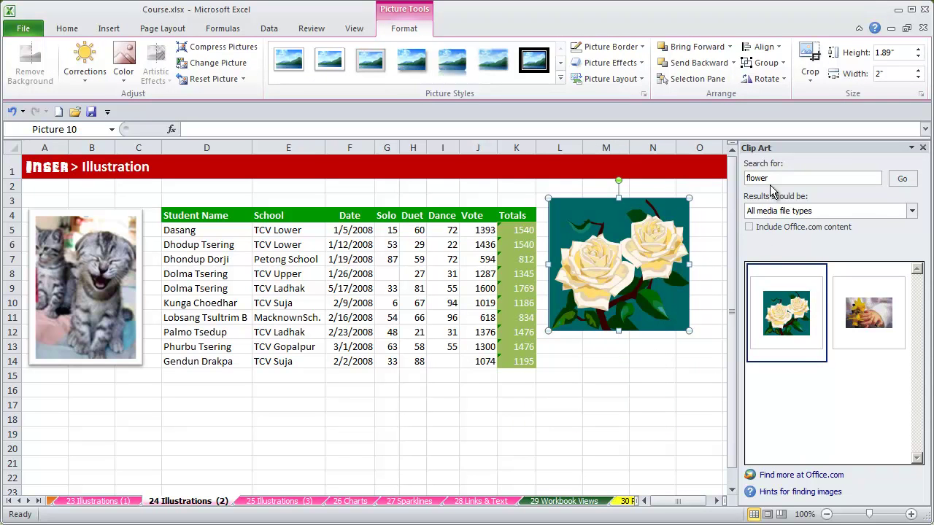
Clear the clip art search word and list all available clips
{"action": "left_click_drag", "start_coordinate": [780, 177], "coordinate": [727, 182]}
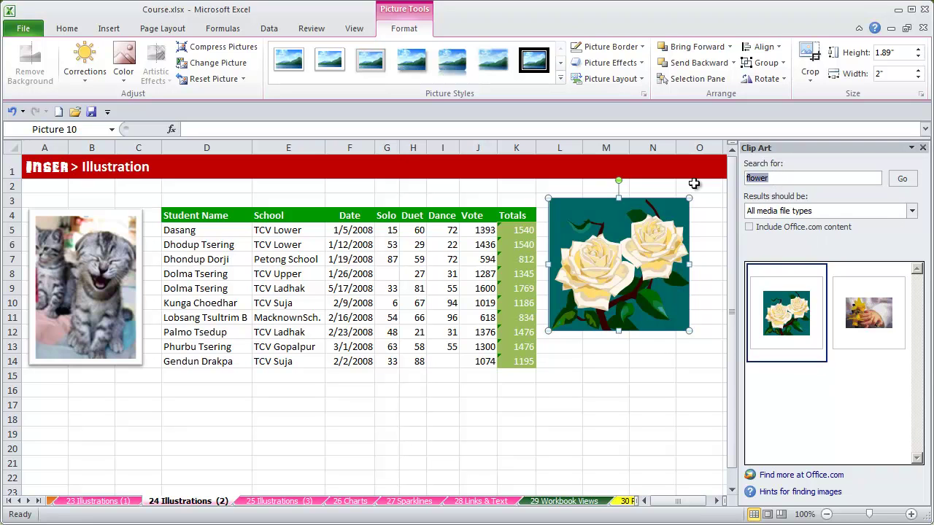
{"action": "key", "text": "Delete"}
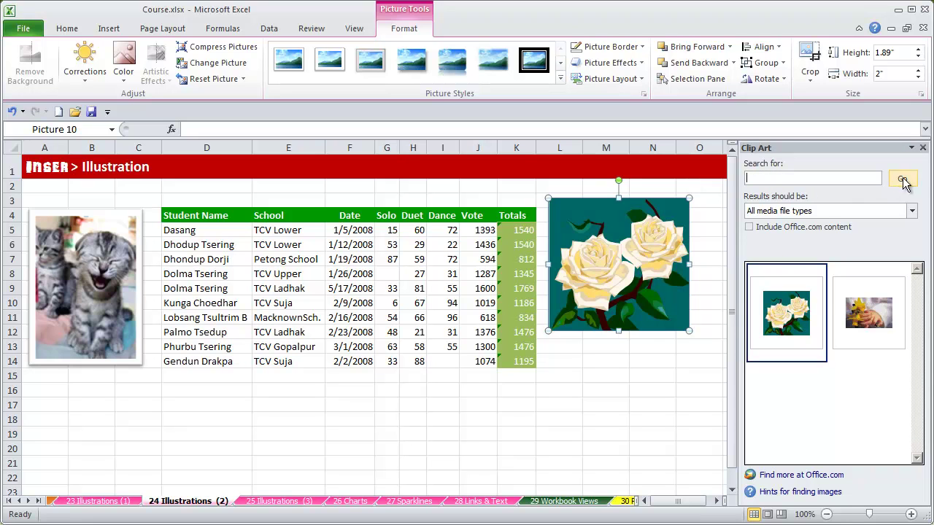
{"action": "left_click", "coordinate": [902, 178]}
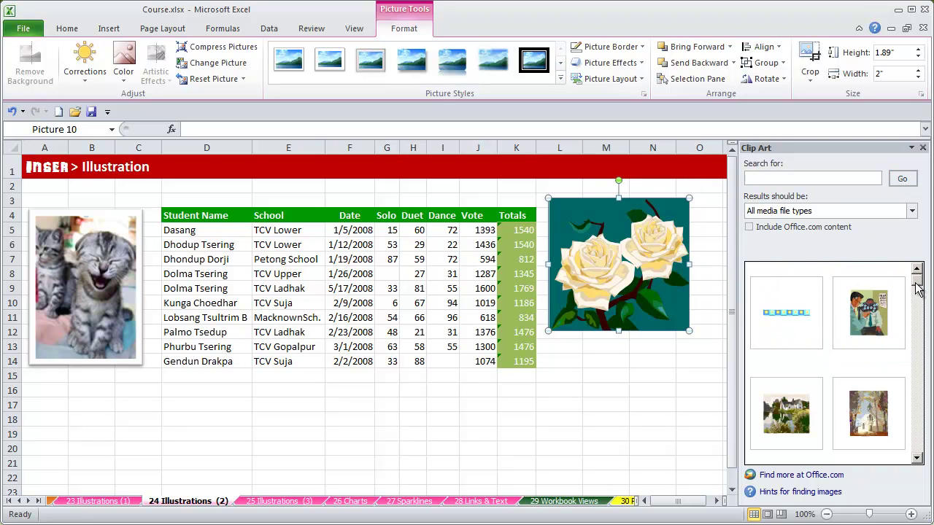
{"action": "left_click_drag", "start_coordinate": [918, 288], "coordinate": [926, 321]}
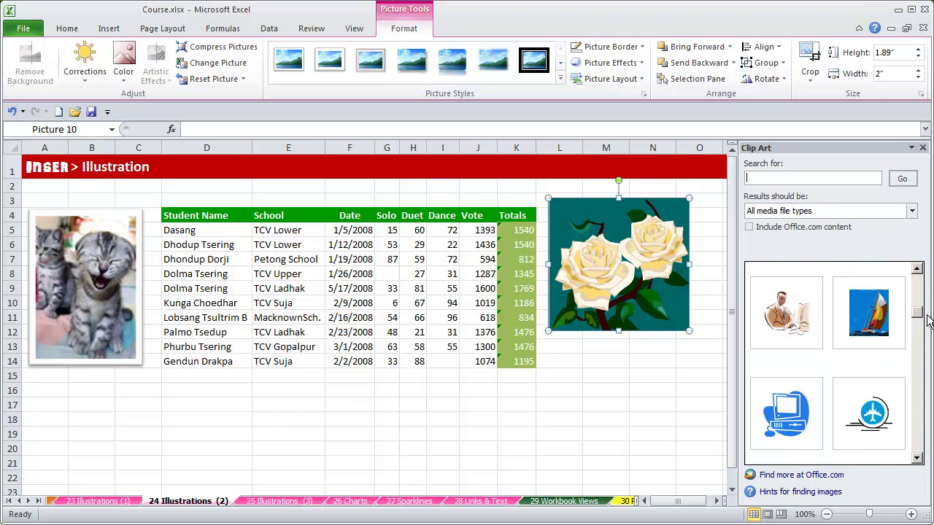
{"action": "mouse_move", "coordinate": [927, 321]}
{"action": "left_mouse_down"}
{"action": "mouse_move", "coordinate": [933, 376]}
{"action": "mouse_move", "coordinate": [918, 398]}
{"action": "mouse_move", "coordinate": [927, 441]}
{"action": "mouse_move", "coordinate": [918, 292]}
{"action": "left_mouse_up"}
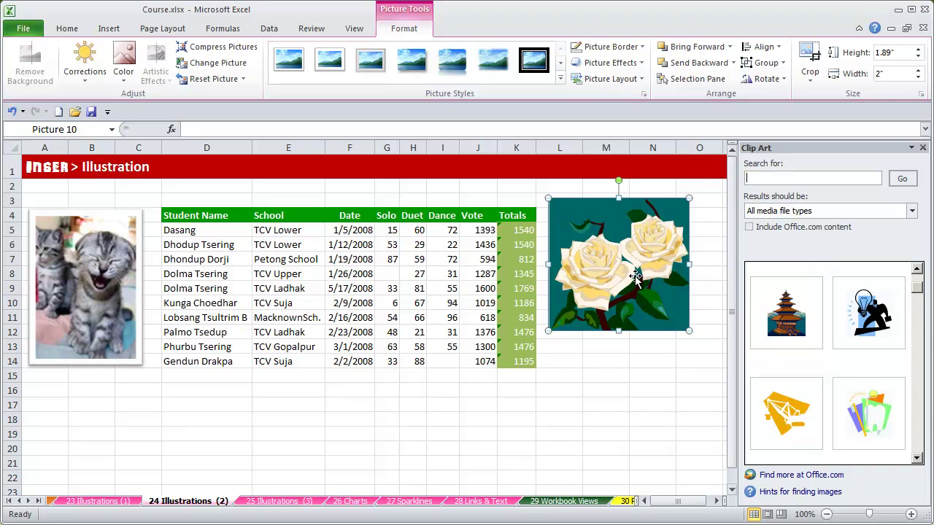
Move the roses picture down to rows 5–14 and nudge the cat photo slightly higher
{"action": "left_click", "coordinate": [106, 260]}
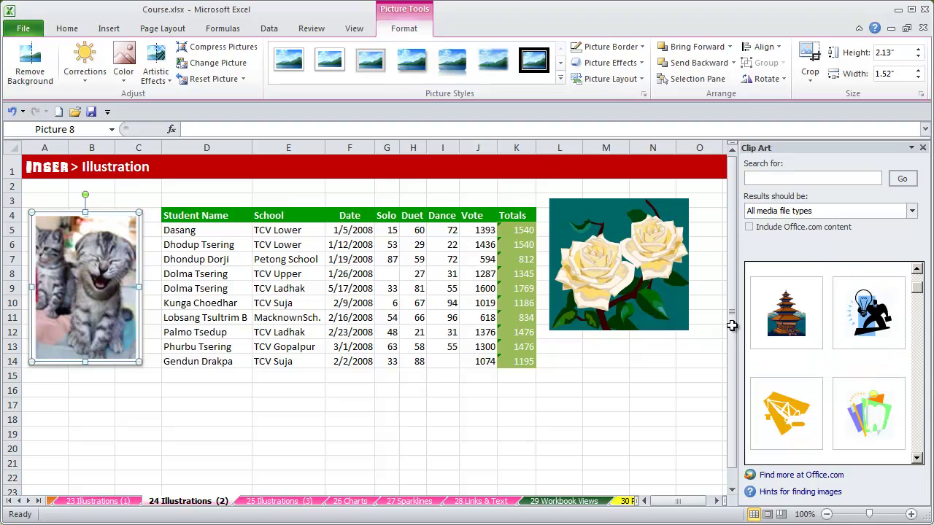
{"action": "left_click", "coordinate": [610, 243]}
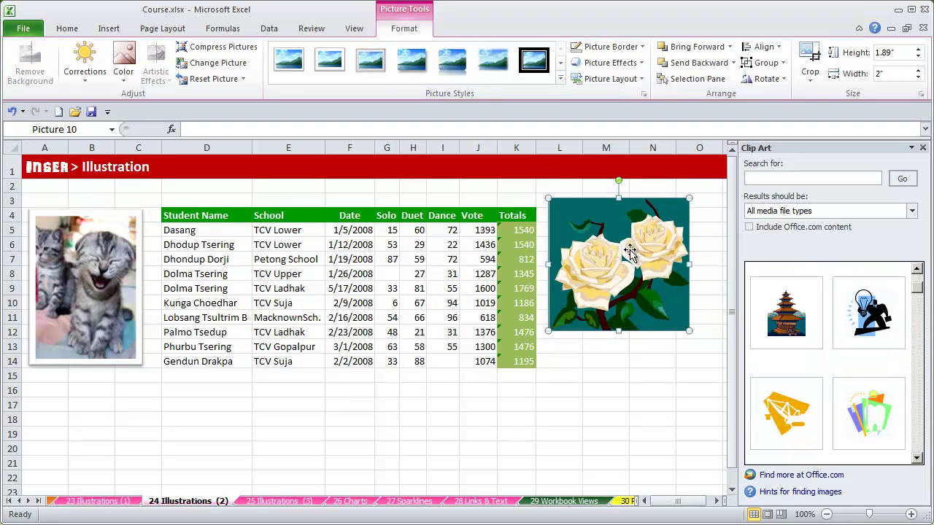
{"action": "left_click_drag", "start_coordinate": [616, 259], "coordinate": [617, 289]}
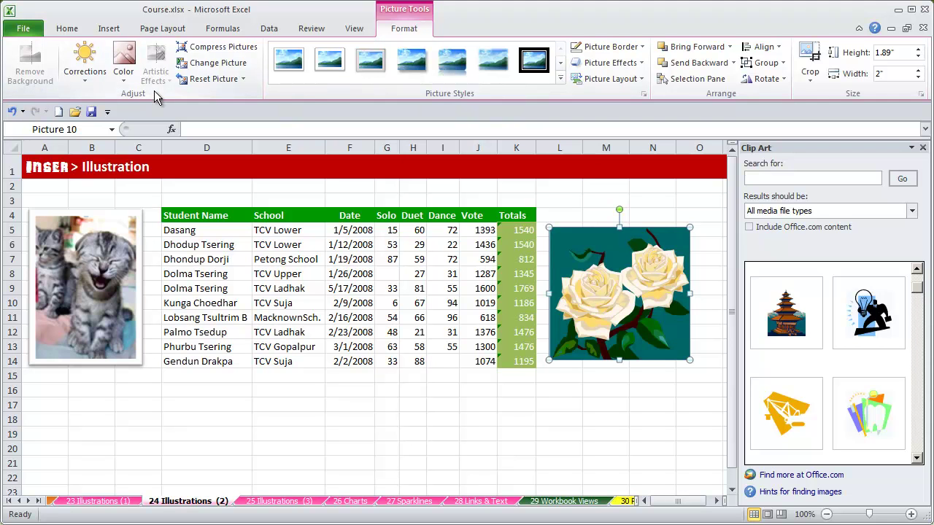
{"action": "left_click", "coordinate": [91, 73]}
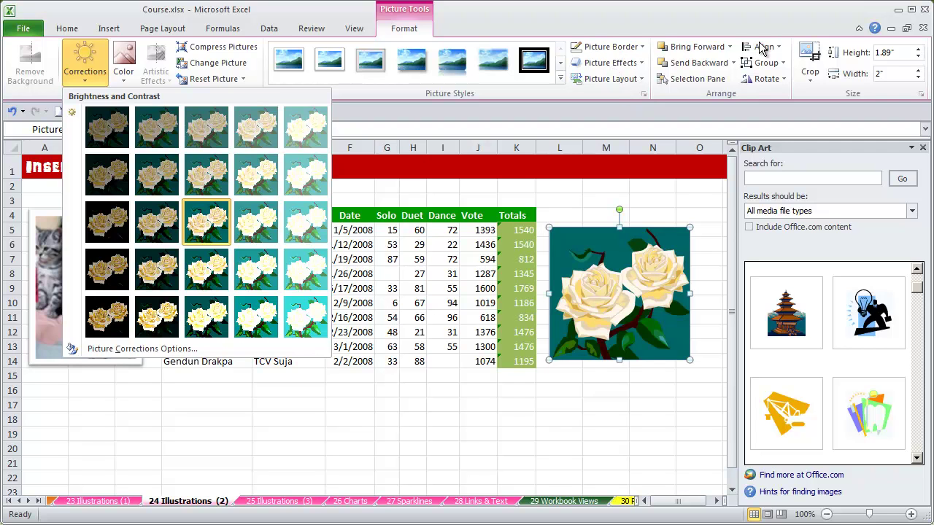
{"action": "left_click", "coordinate": [548, 414]}
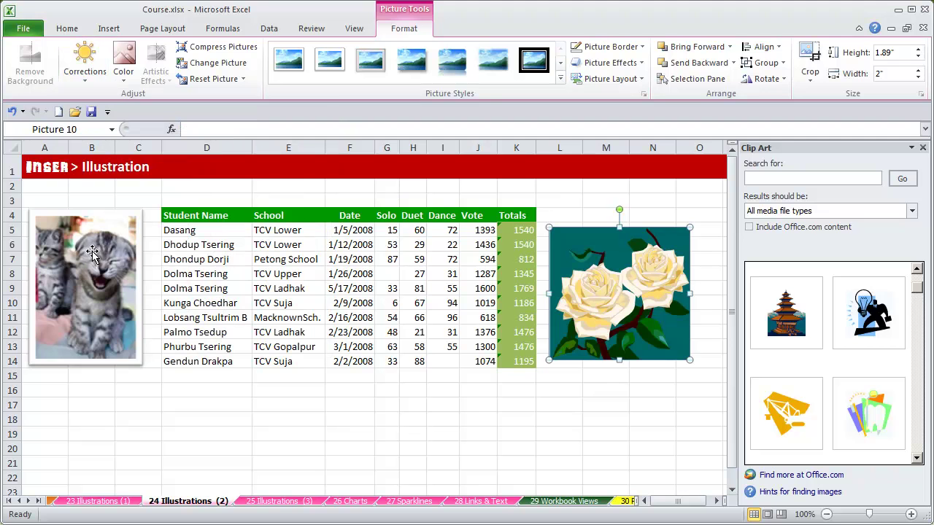
{"action": "left_click_drag", "start_coordinate": [99, 252], "coordinate": [98, 236]}
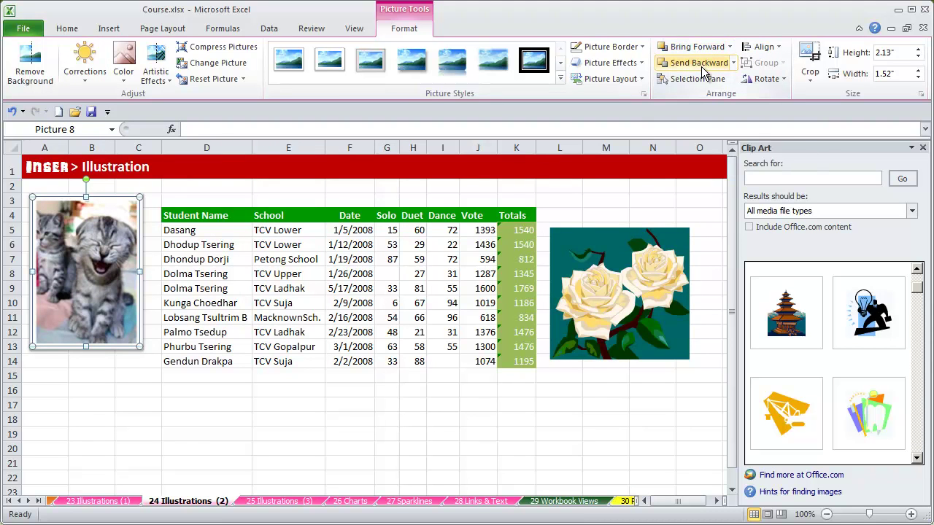
Move the roses picture onto the lower left of the cat photo
{"action": "left_click", "coordinate": [682, 200]}
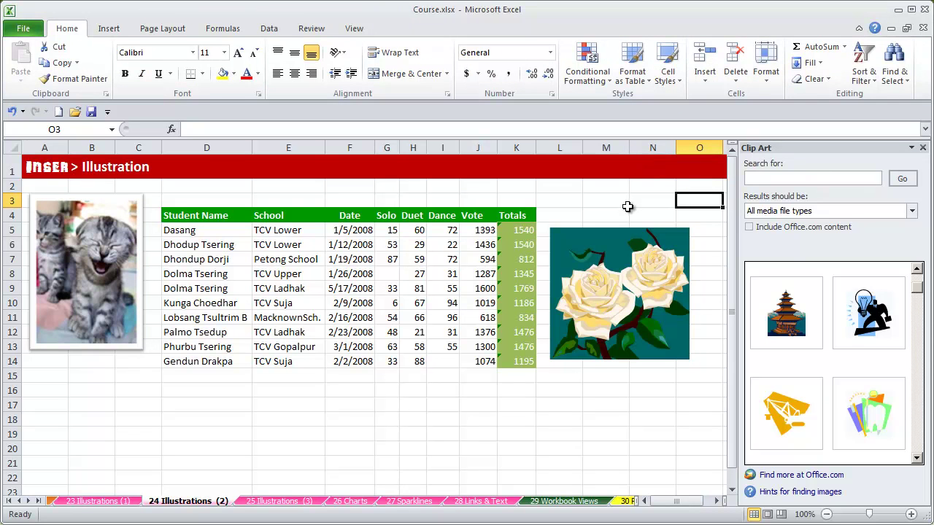
{"action": "left_click", "coordinate": [629, 279]}
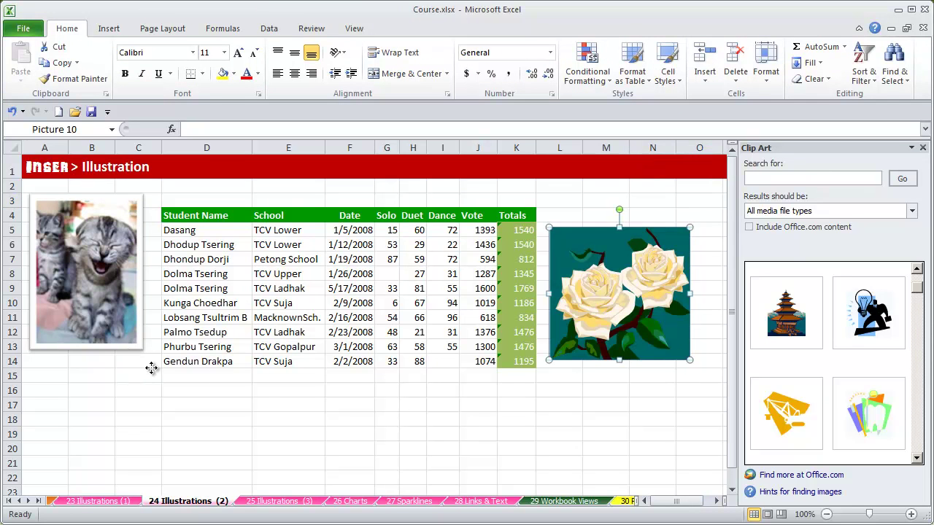
{"action": "left_click_drag", "start_coordinate": [629, 279], "coordinate": [151, 368]}
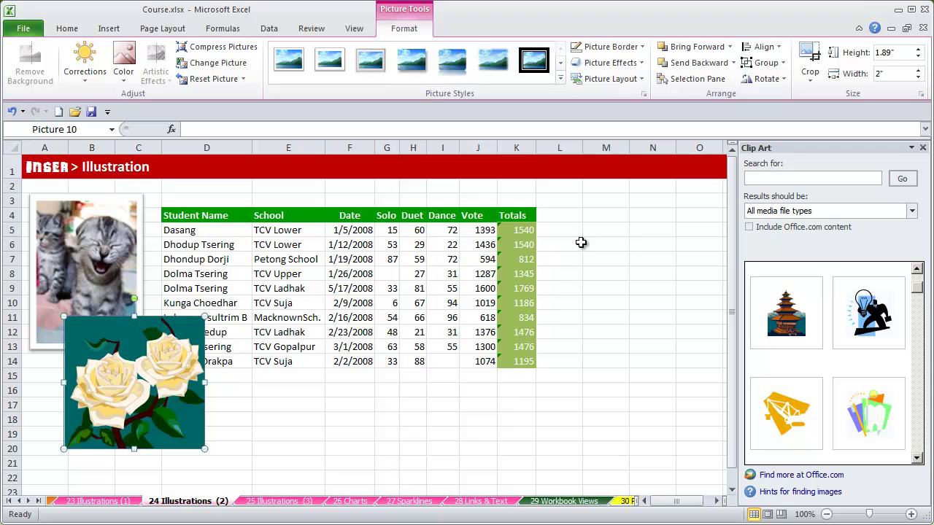
{"action": "left_click", "coordinate": [98, 273]}
{"action": "left_click", "coordinate": [159, 397]}
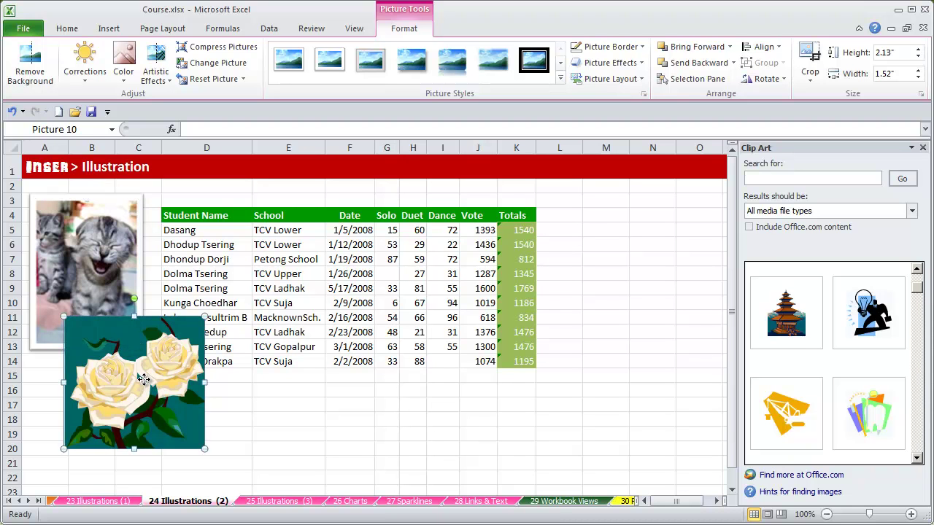
{"action": "left_click_drag", "start_coordinate": [144, 379], "coordinate": [127, 363]}
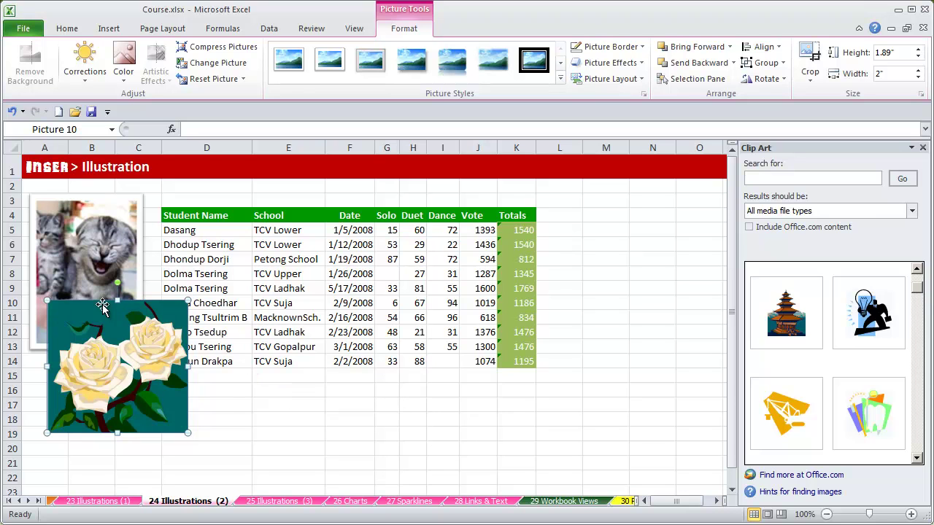
Bring the cat photo forward, then bring the roses picture in front
{"action": "left_click", "coordinate": [98, 254]}
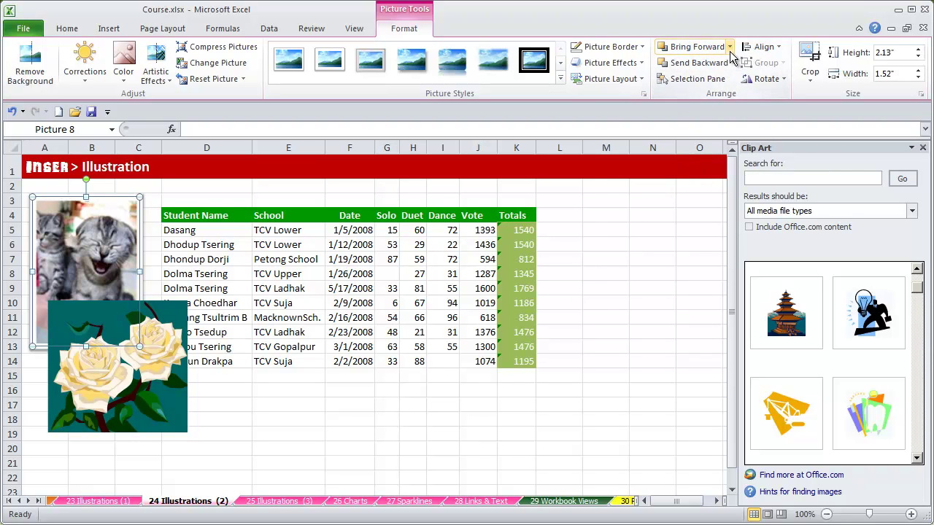
{"action": "left_click", "coordinate": [706, 53]}
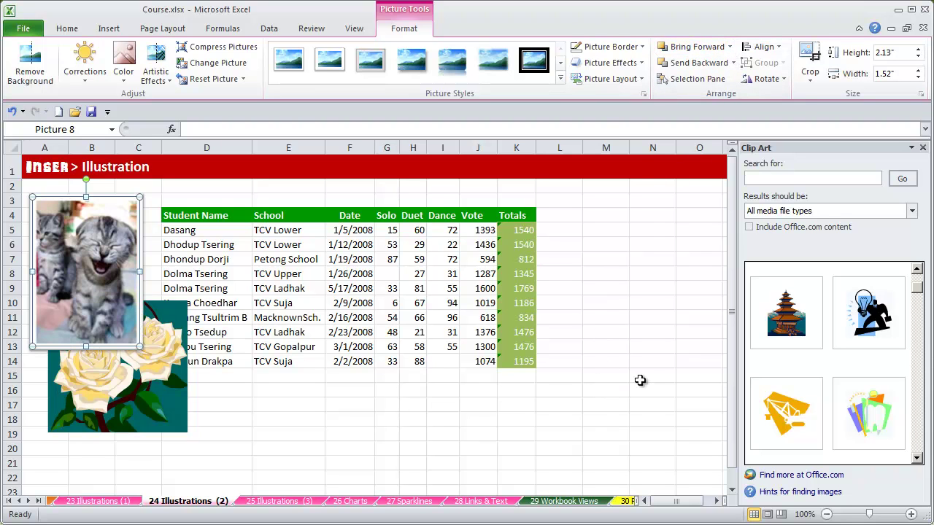
{"action": "left_click", "coordinate": [155, 394]}
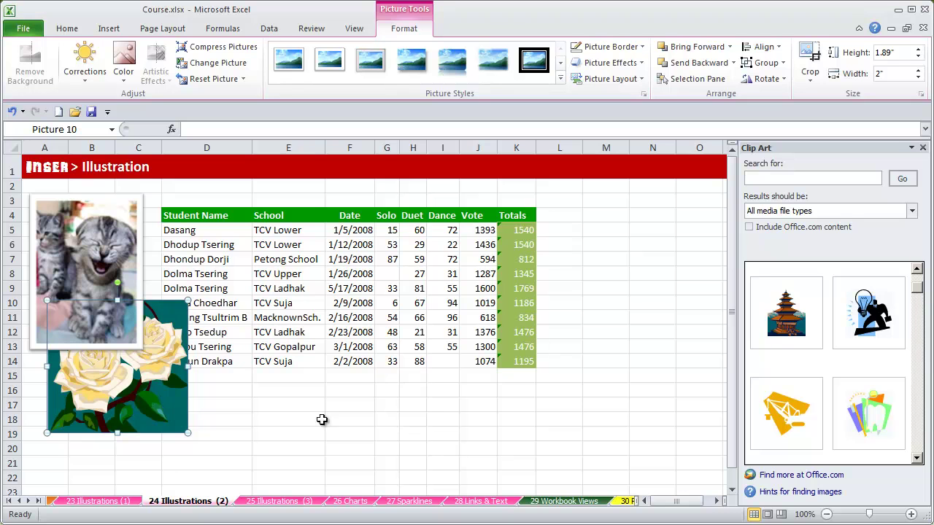
{"action": "left_click", "coordinate": [693, 48]}
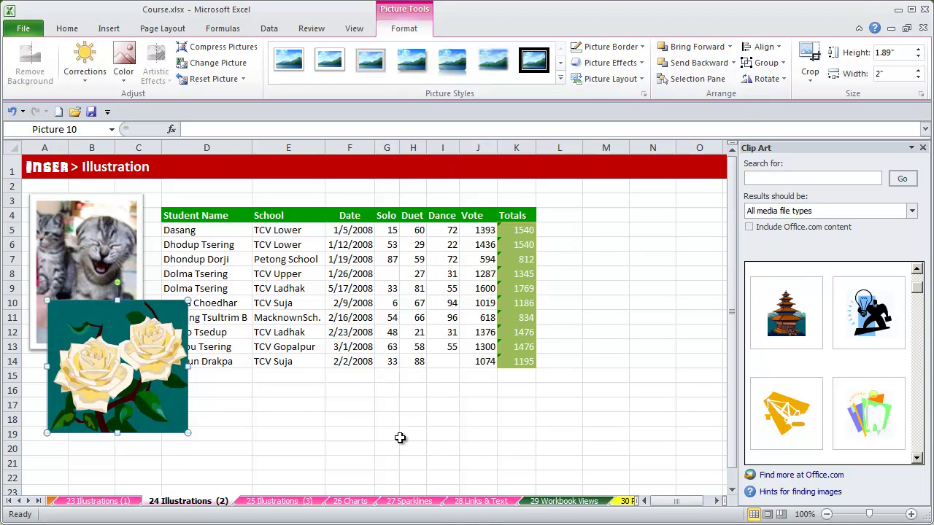
Insert the pagoda clip art over the cat and roses and send it backward
{"action": "left_click", "coordinate": [814, 330]}
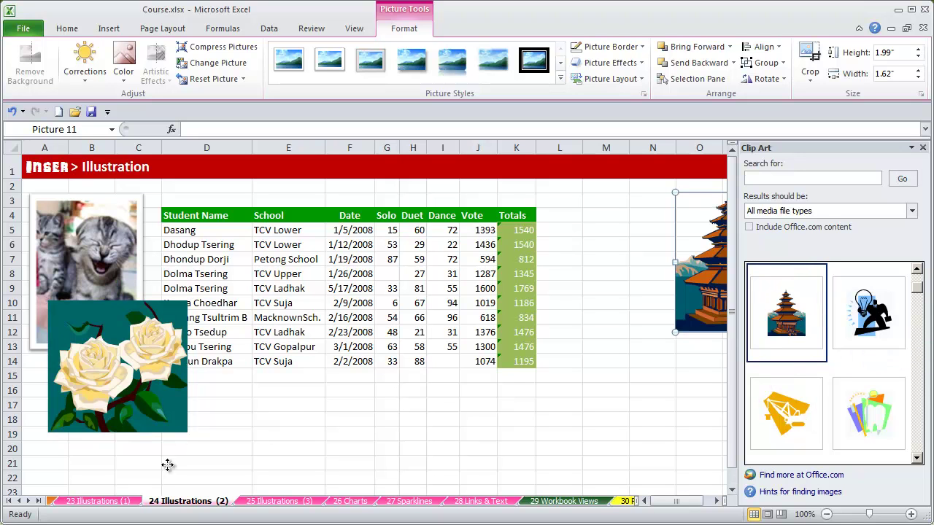
{"action": "left_click_drag", "start_coordinate": [168, 465], "coordinate": [158, 413]}
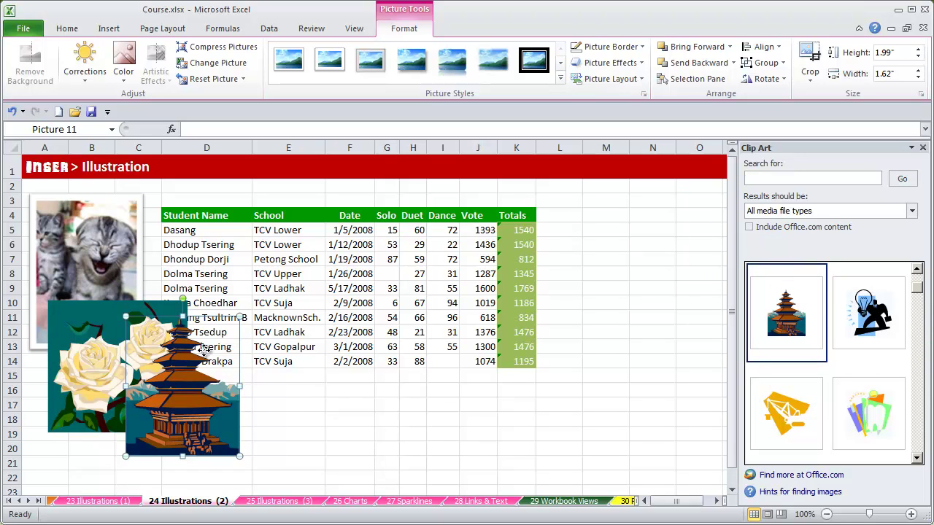
{"action": "left_click_drag", "start_coordinate": [172, 369], "coordinate": [142, 312]}
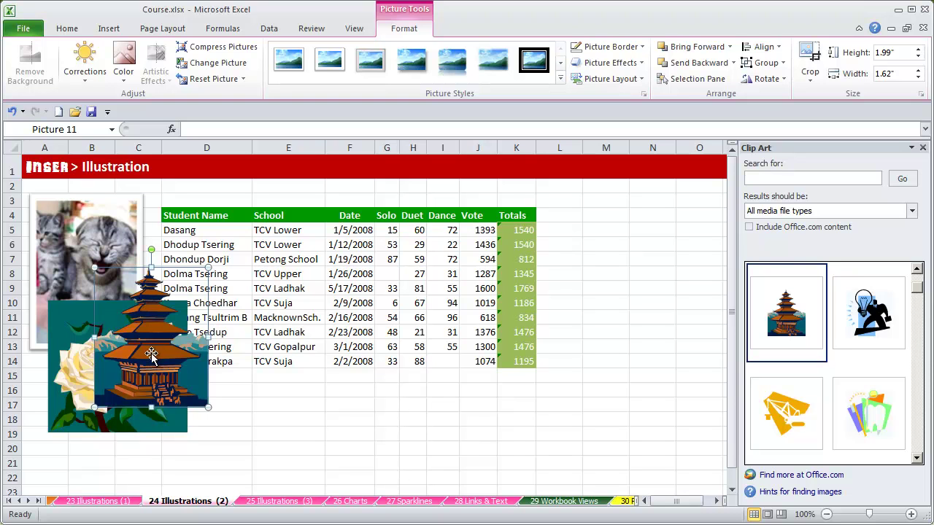
{"action": "left_click", "coordinate": [696, 64]}
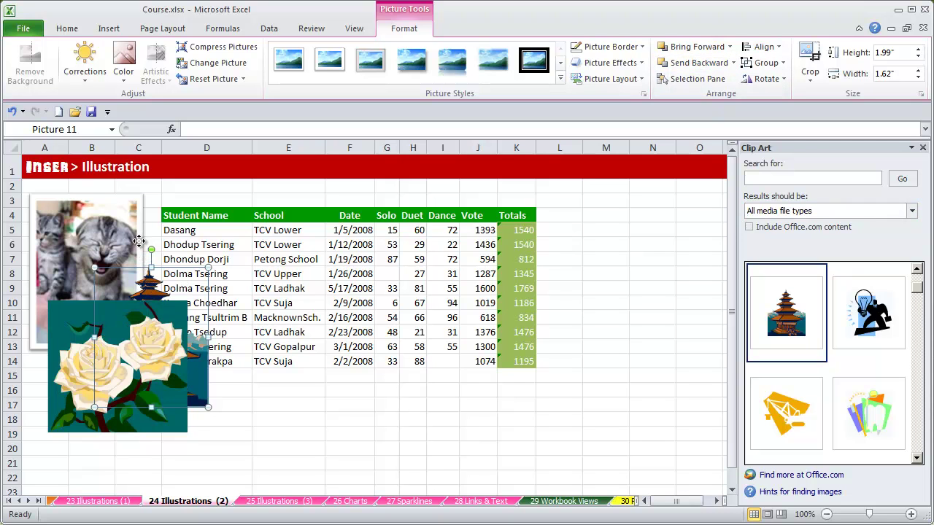
{"action": "left_click_drag", "start_coordinate": [135, 239], "coordinate": [123, 190]}
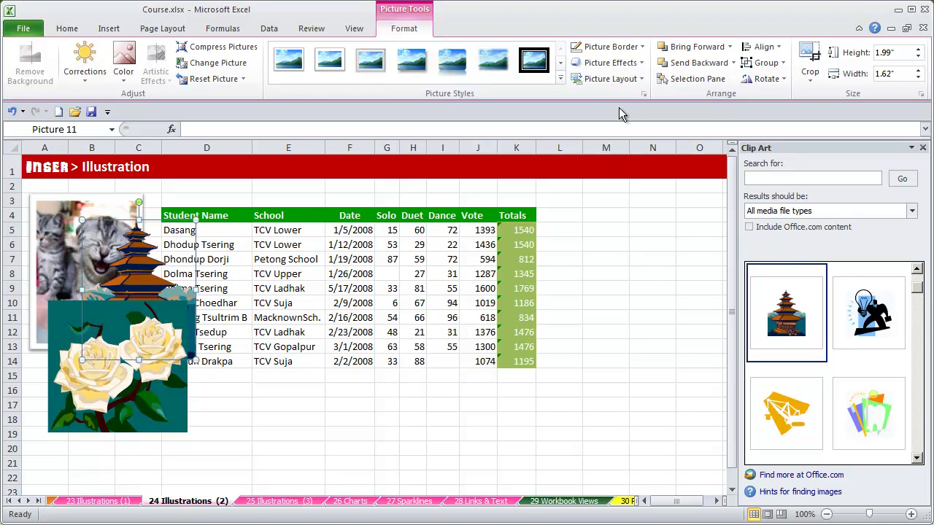
{"action": "left_click", "coordinate": [688, 66]}
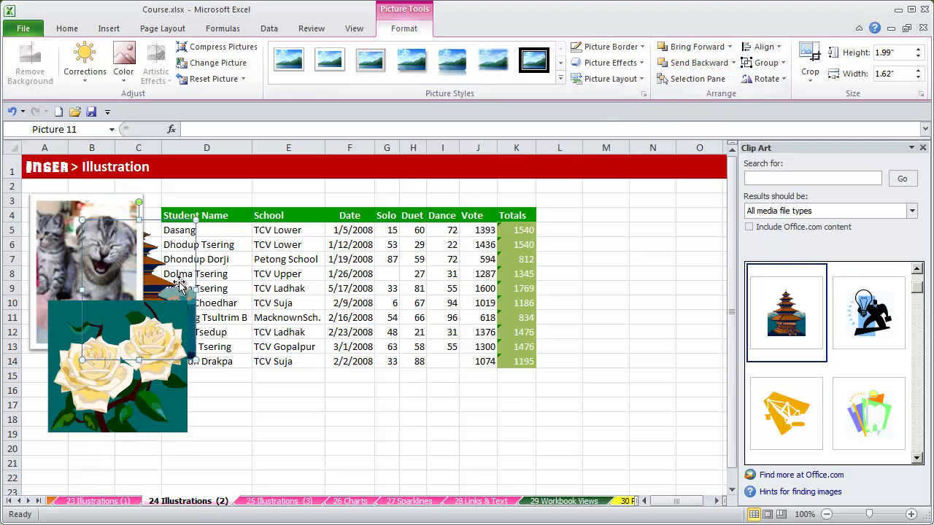
Bring the cat forward, move it down to about C11–D21, and bring the pagoda forward
{"action": "left_click", "coordinate": [326, 421]}
{"action": "left_click", "coordinate": [99, 259]}
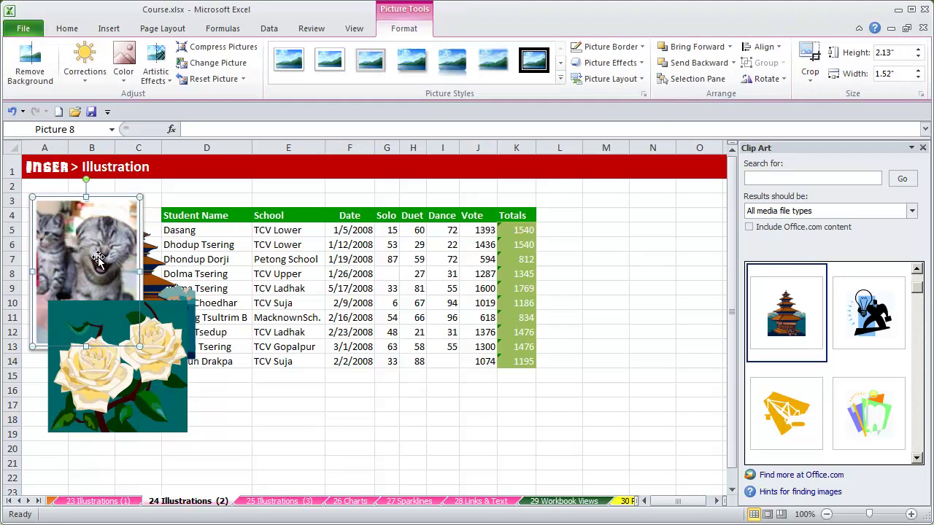
{"action": "left_click", "coordinate": [697, 47]}
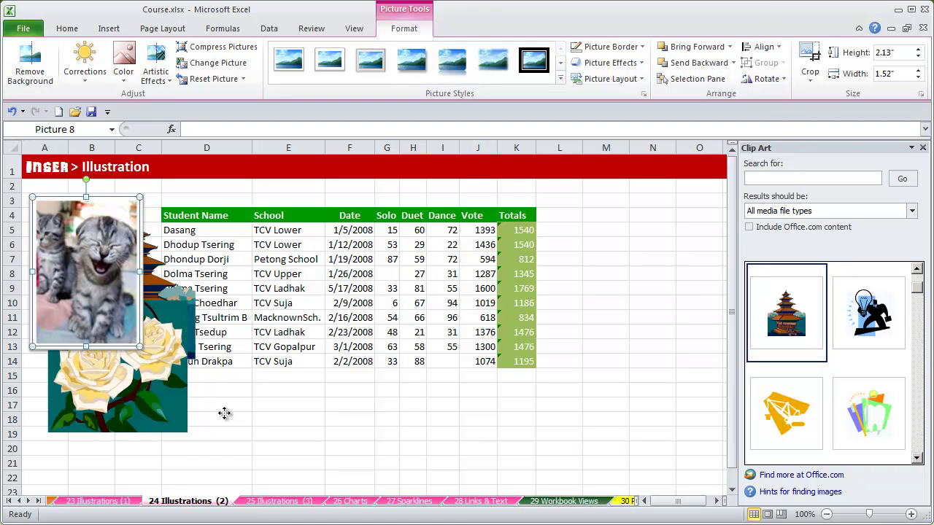
{"action": "left_click_drag", "start_coordinate": [212, 416], "coordinate": [223, 411]}
{"action": "left_click", "coordinate": [138, 284]}
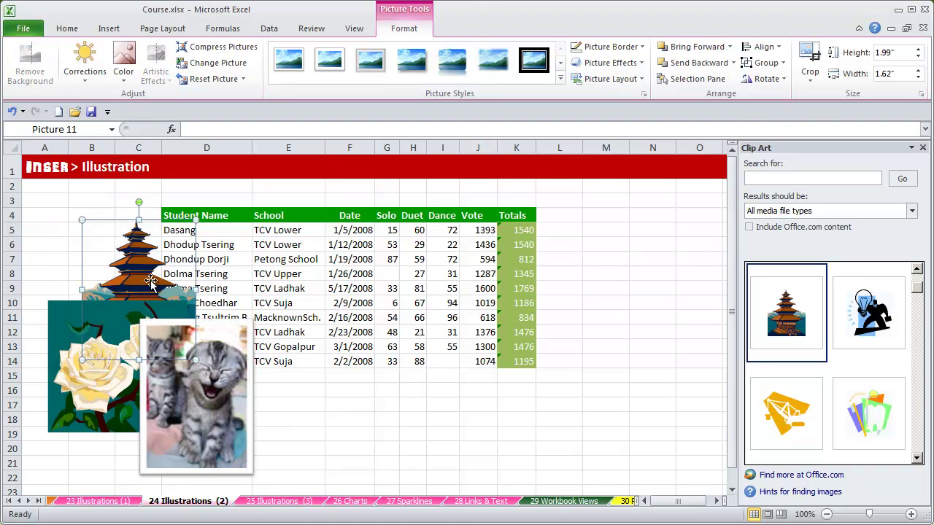
{"action": "left_click", "coordinate": [697, 48]}
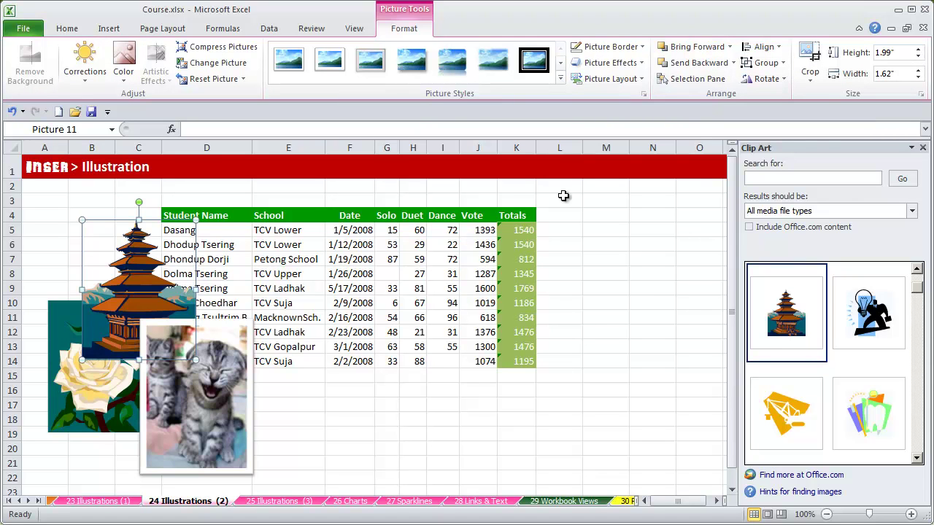
Draw a 0.94" by 3.96" rounded rectangle below the student table
{"action": "left_click", "coordinate": [109, 29]}
{"action": "left_click", "coordinate": [617, 243]}
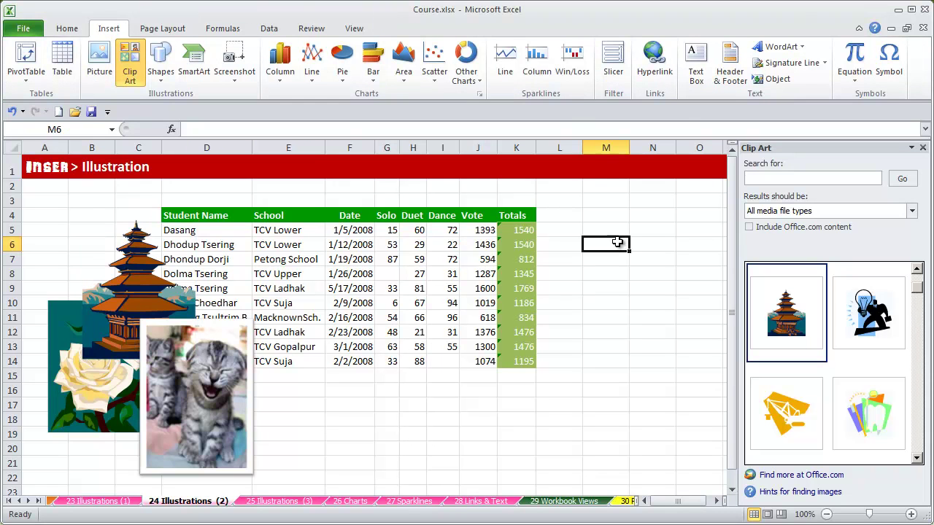
{"action": "left_click", "coordinate": [165, 80]}
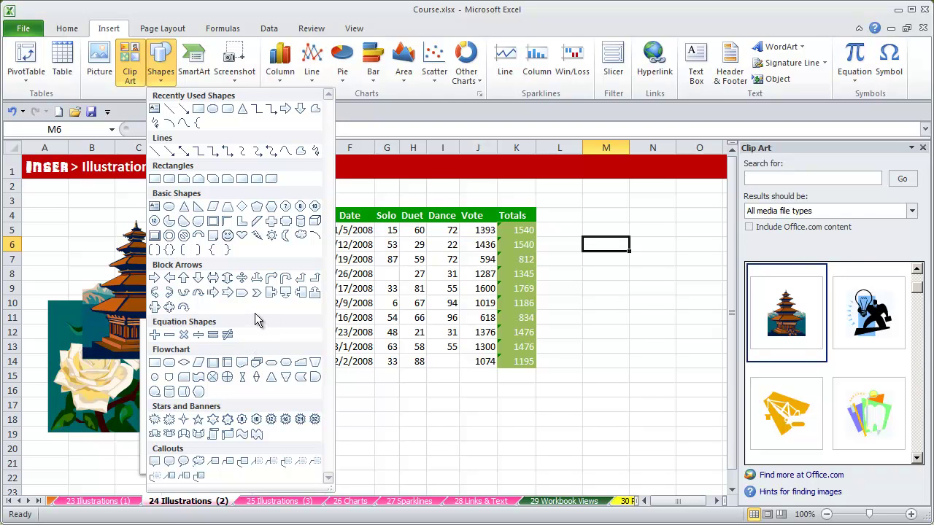
{"action": "left_click", "coordinate": [173, 184]}
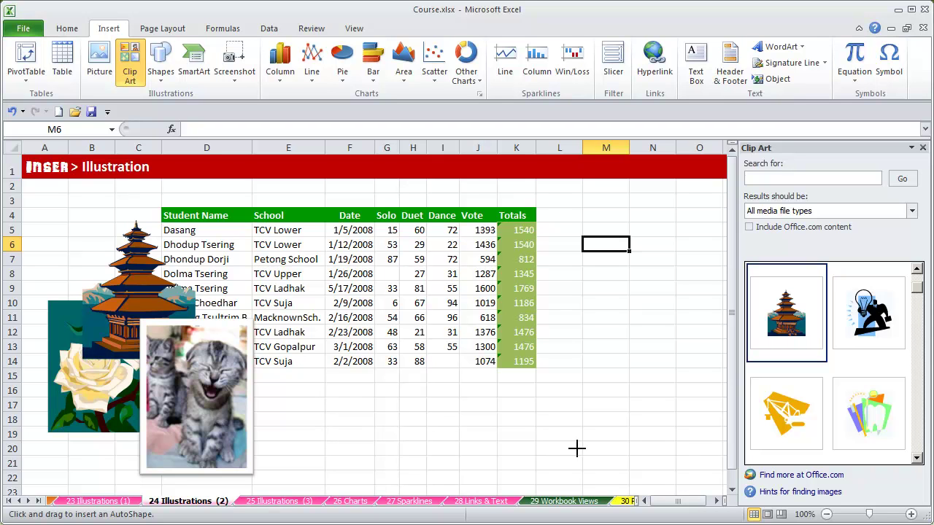
{"action": "left_click_drag", "start_coordinate": [312, 385], "coordinate": [588, 450]}
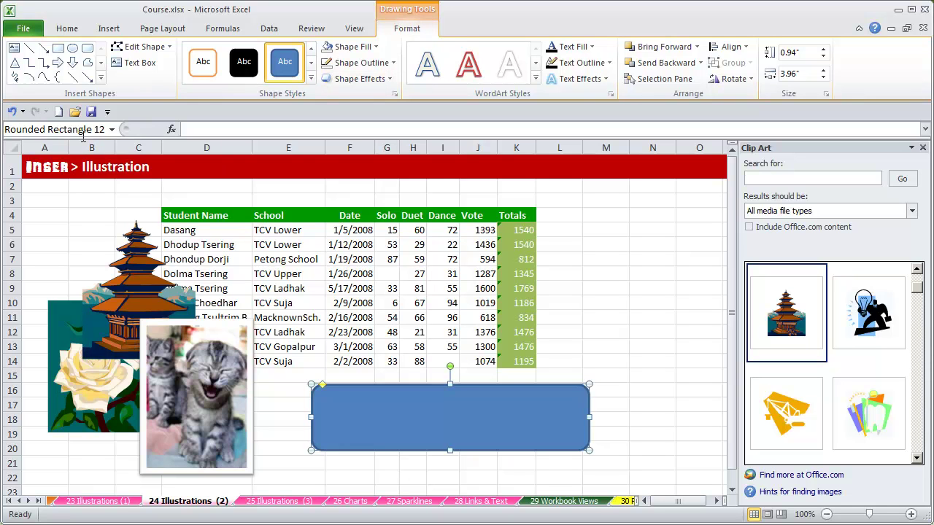
{"action": "left_click", "coordinate": [101, 81]}
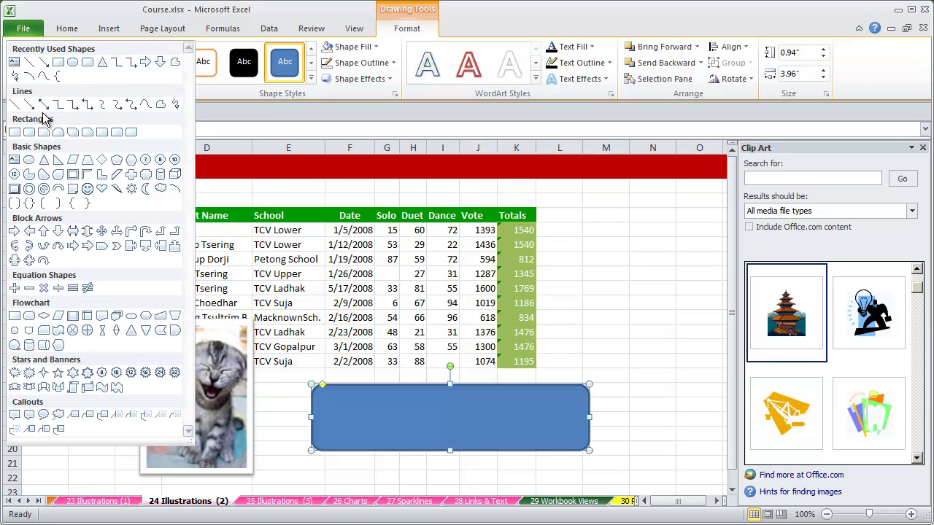
Draw a 1.41" by 1.53" blue cloud to the right of the student table
{"action": "left_click", "coordinate": [161, 189]}
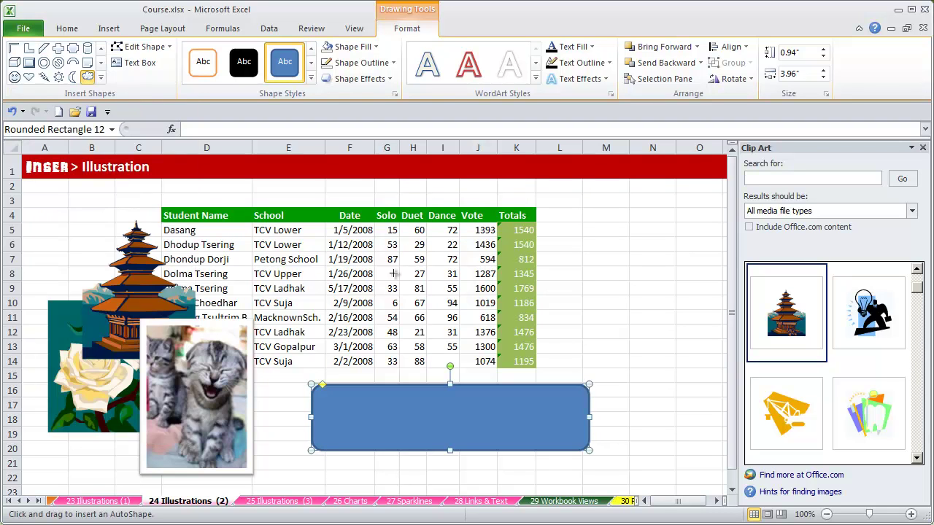
{"action": "left_click_drag", "start_coordinate": [687, 322], "coordinate": [702, 332]}
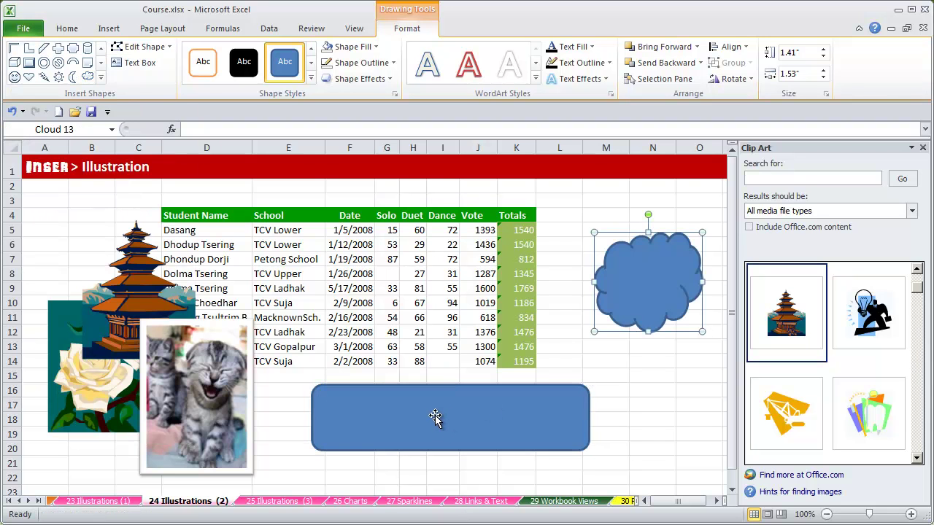
{"action": "left_click", "coordinate": [648, 389]}
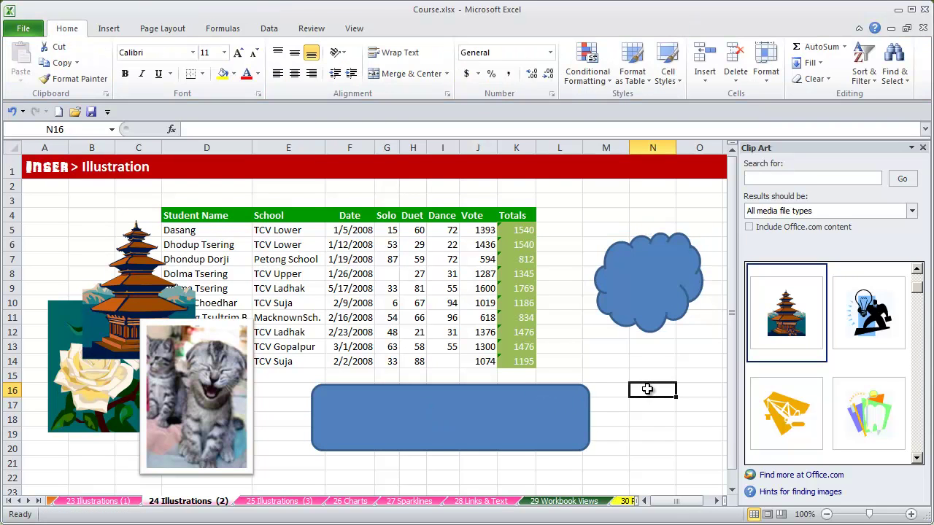
{"action": "left_click", "coordinate": [469, 408]}
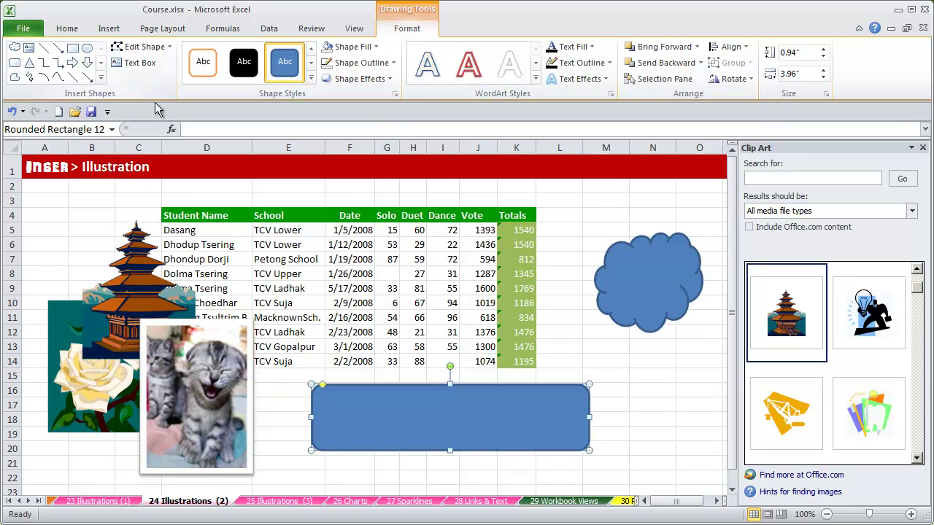
Draw a text box beneath the cloud and type 'rfdserfsdfsdfsdfsd' into it
{"action": "left_click", "coordinate": [144, 65]}
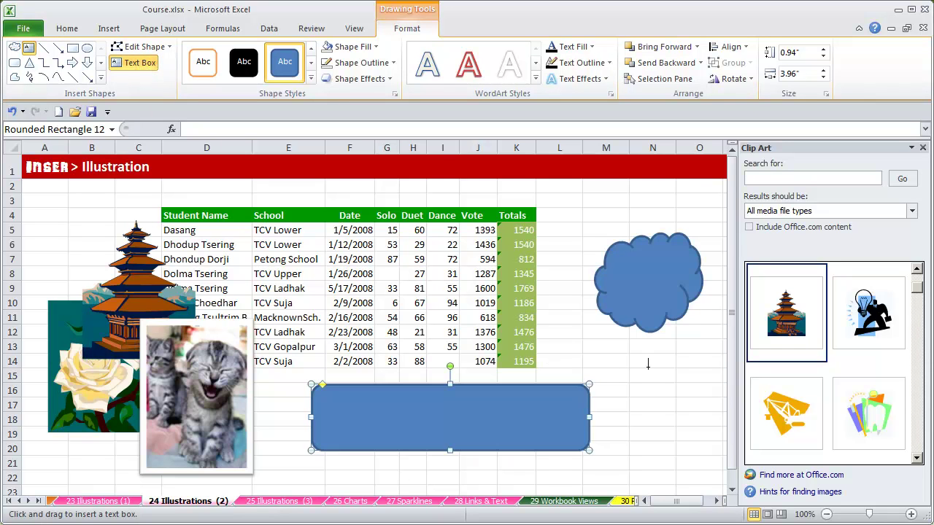
{"action": "scroll", "coordinate": [722, 405], "scroll_direction": "right", "scroll_amount": 2}
{"action": "scroll", "coordinate": [690, 397], "scroll_direction": "right", "scroll_amount": 3}
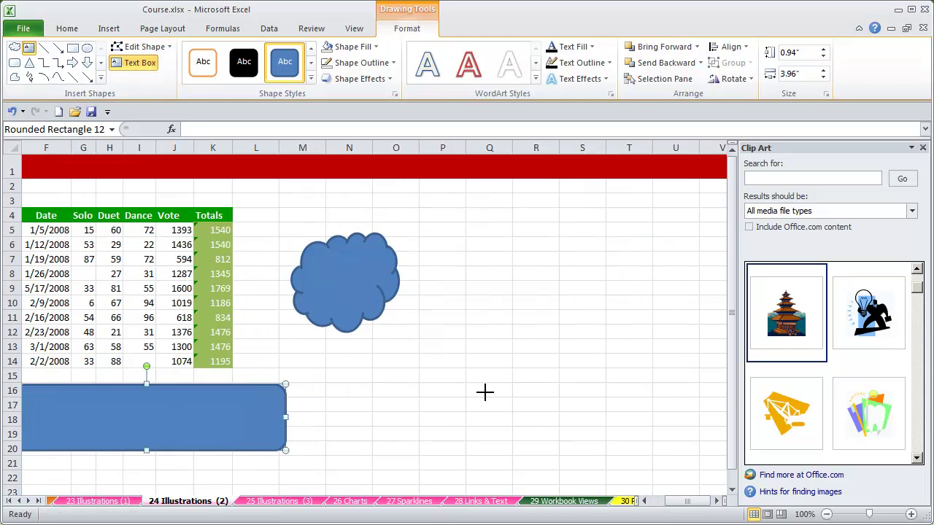
{"action": "left_click_drag", "start_coordinate": [323, 353], "coordinate": [481, 396]}
{"action": "type", "text": "rfdserfsdfsdfsdfsd"}
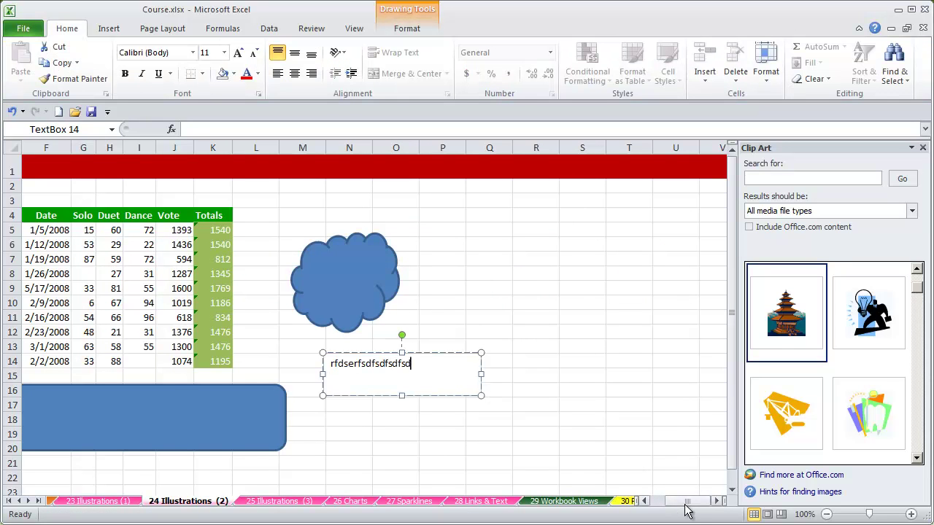
{"action": "left_click_drag", "start_coordinate": [685, 504], "coordinate": [671, 508]}
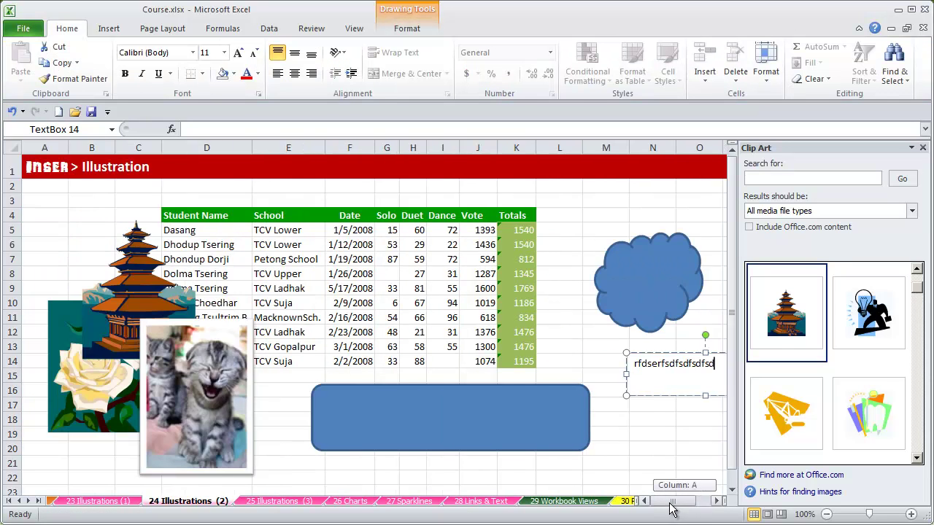
{"action": "left_click", "coordinate": [403, 26]}
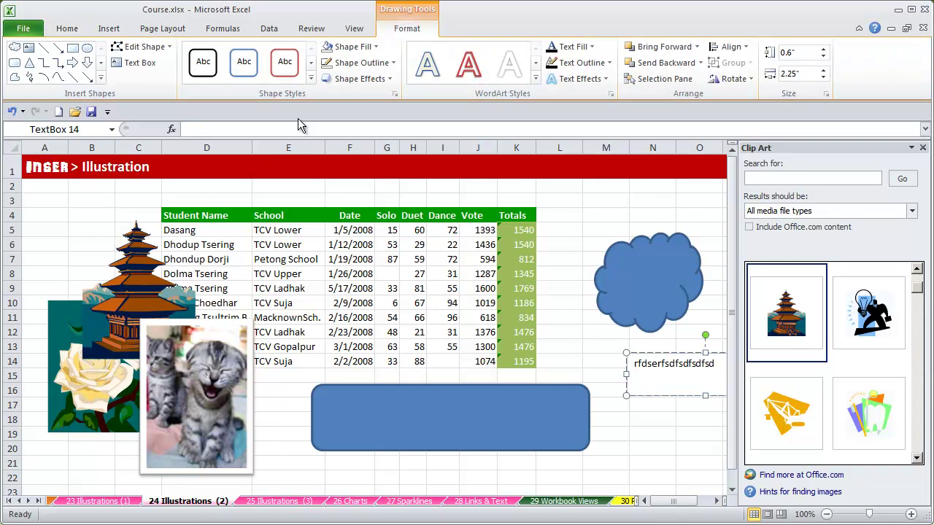
Apply a glossy green intense shape style to the rounded rectangle
{"action": "left_click", "coordinate": [431, 430]}
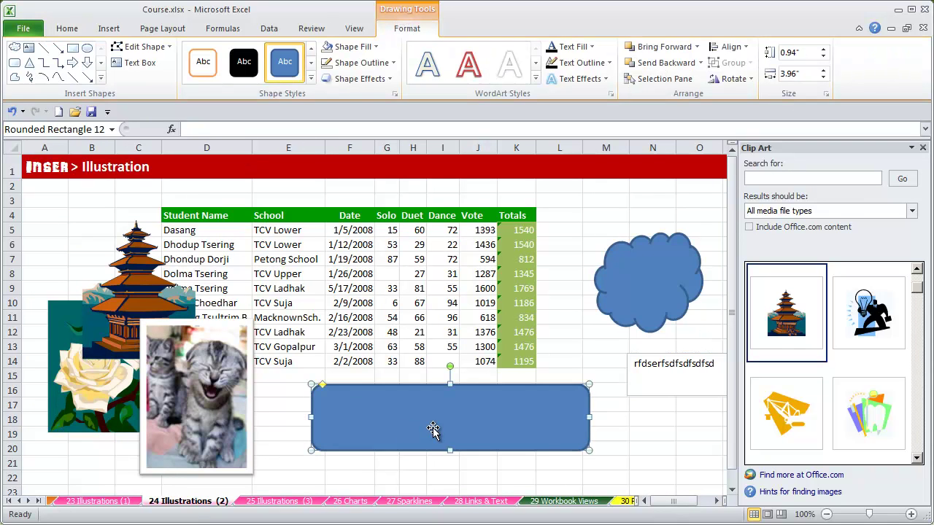
{"action": "left_click", "coordinate": [311, 79]}
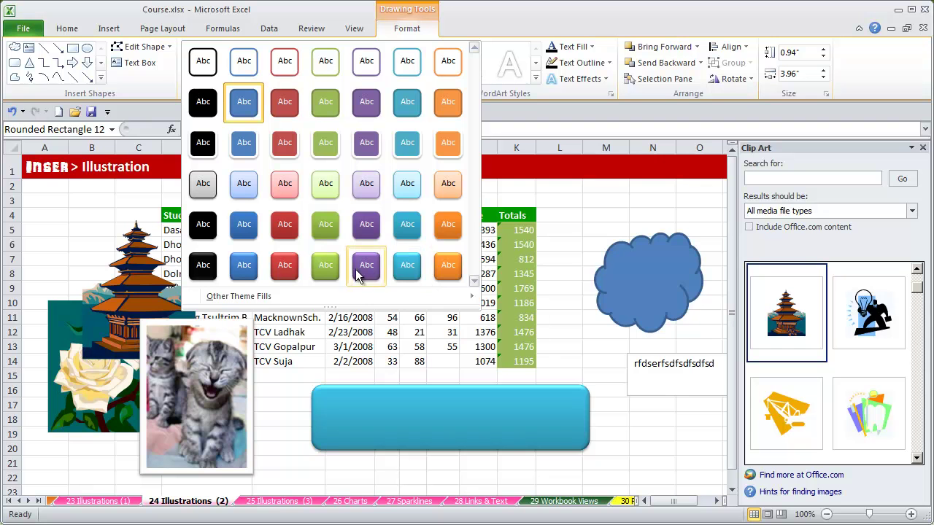
{"action": "left_click", "coordinate": [330, 273]}
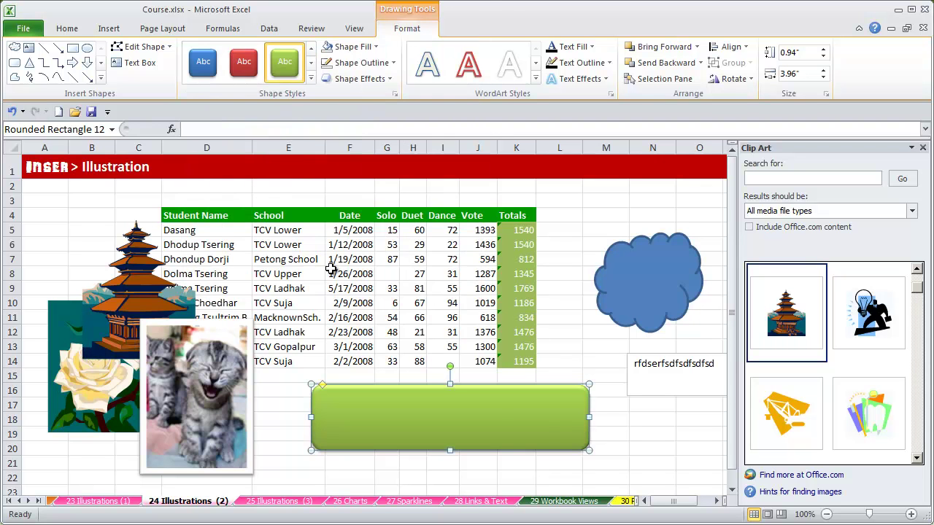
Move the cloud up and left, closer to the student table
{"action": "left_click", "coordinate": [640, 450]}
{"action": "left_click", "coordinate": [647, 302]}
{"action": "left_click_drag", "start_coordinate": [651, 259], "coordinate": [606, 238]}
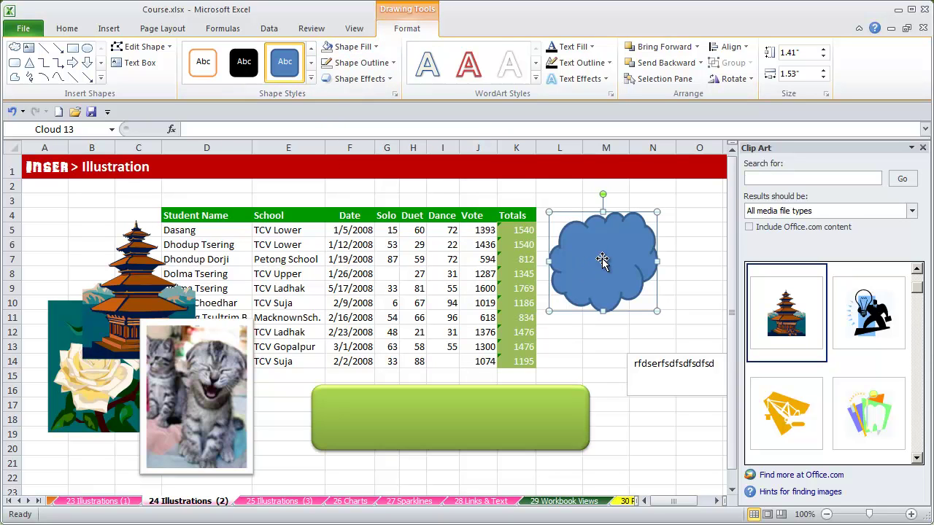
Fill the cloud with white and change its outline to the Round Dot dash style
{"action": "left_click", "coordinate": [375, 47]}
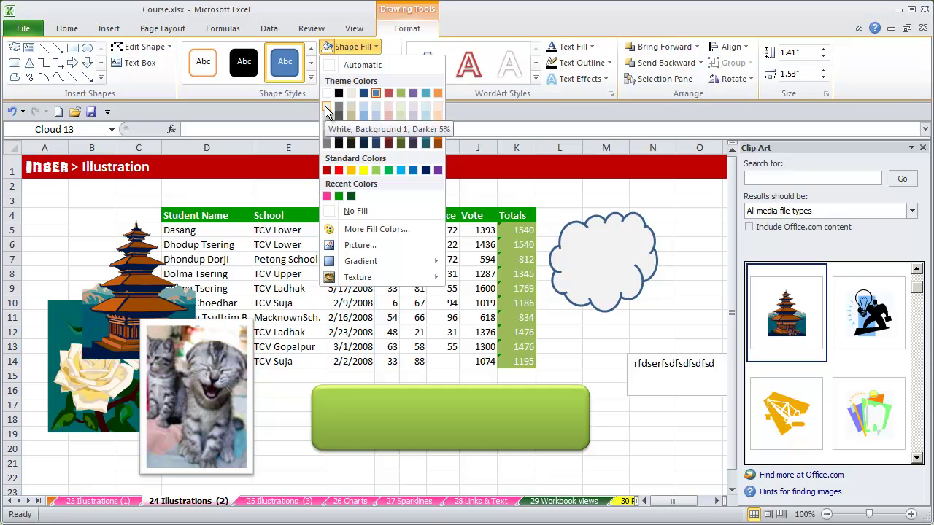
{"action": "left_click", "coordinate": [326, 110]}
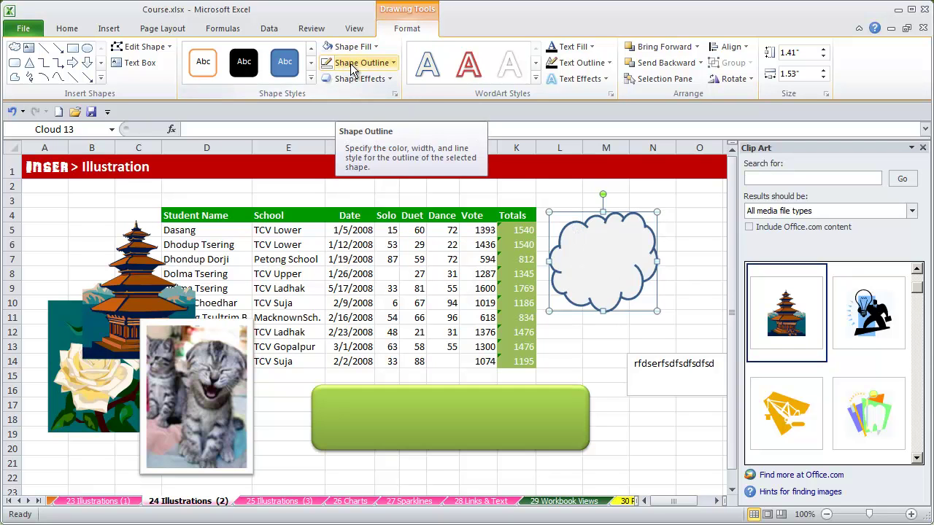
{"action": "left_click", "coordinate": [392, 63]}
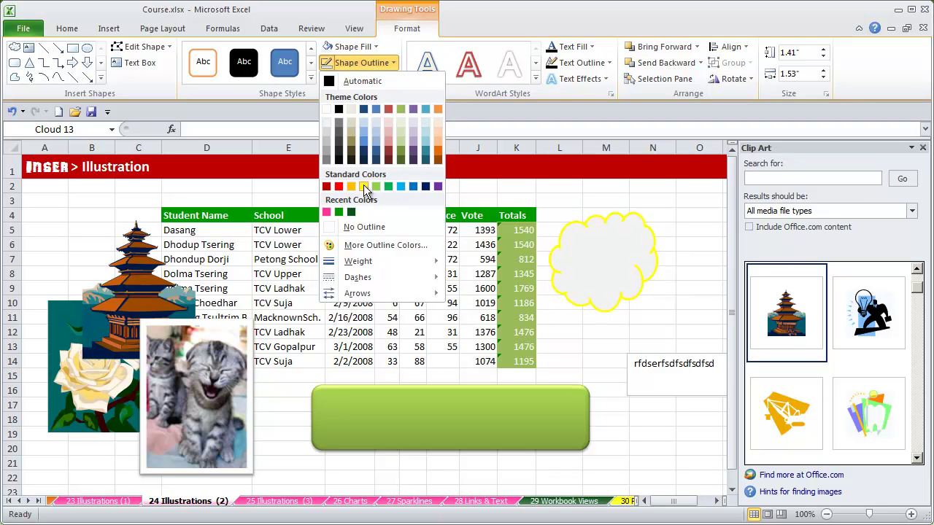
{"action": "mouse_move", "coordinate": [338, 261]}
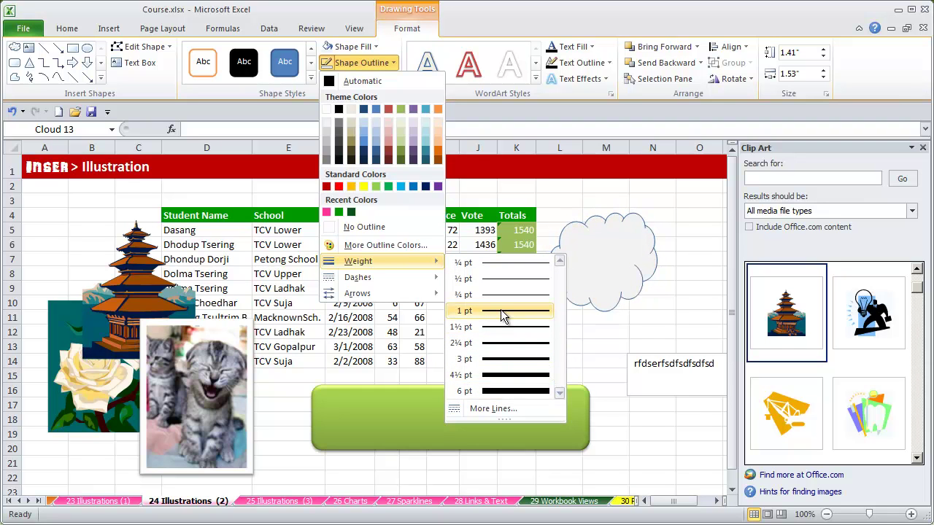
{"action": "mouse_move", "coordinate": [395, 277]}
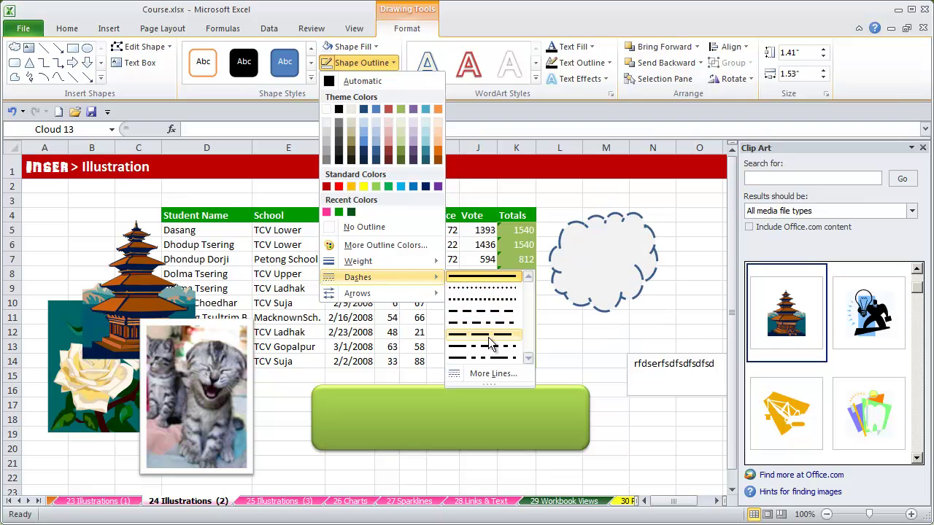
{"action": "left_click", "coordinate": [495, 292]}
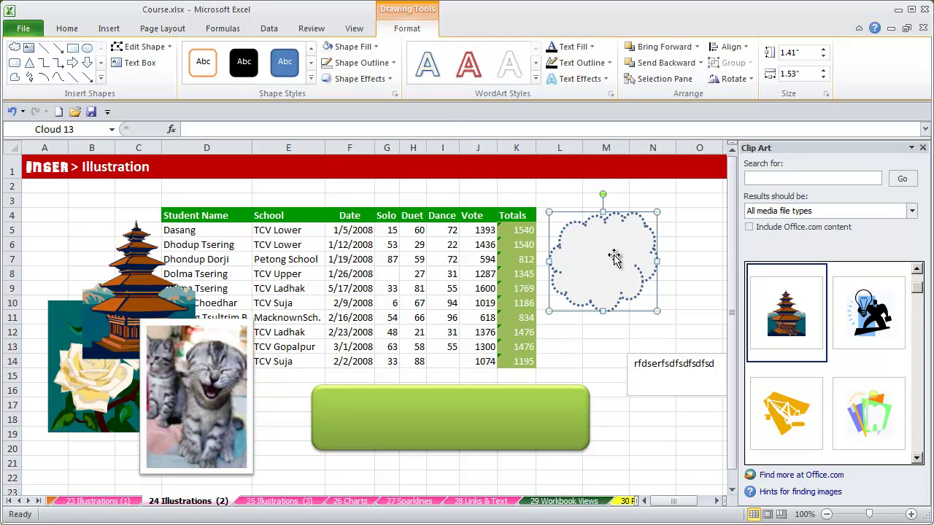
{"action": "left_click", "coordinate": [385, 80]}
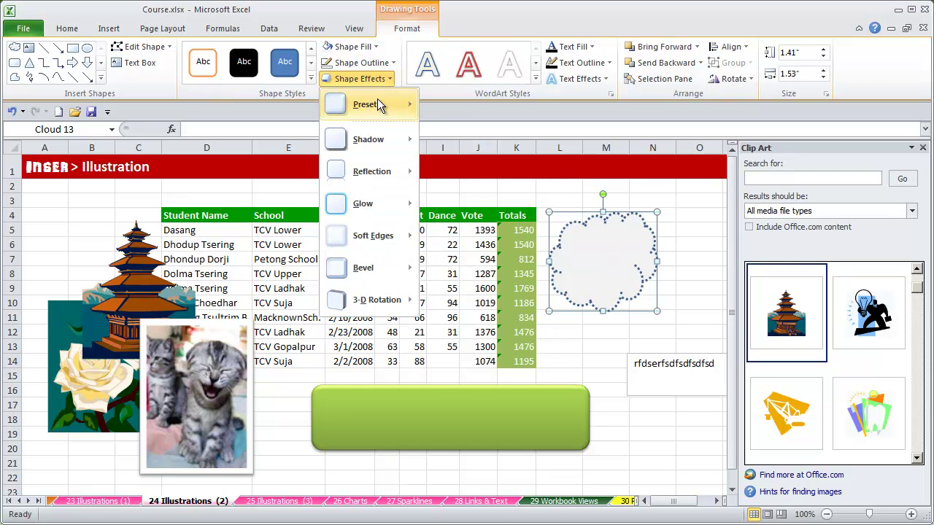
Dismiss the glow options without applying one and drag the cloud to the top-left beside the student table
{"action": "mouse_move", "coordinate": [377, 105]}
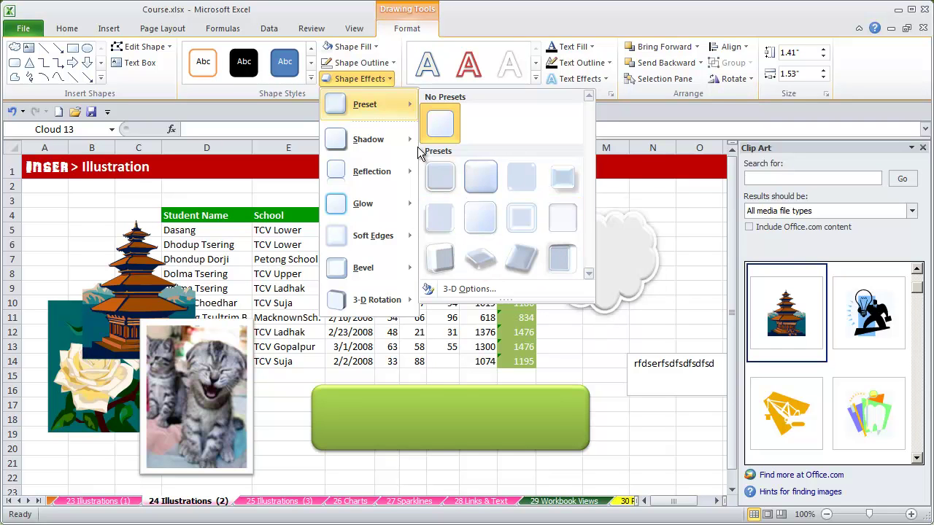
{"action": "mouse_move", "coordinate": [386, 139]}
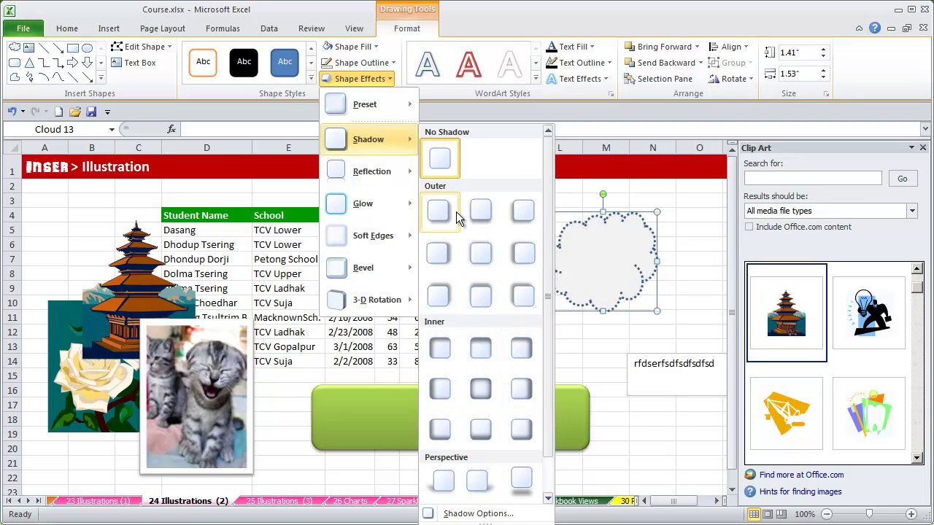
{"action": "mouse_move", "coordinate": [391, 179]}
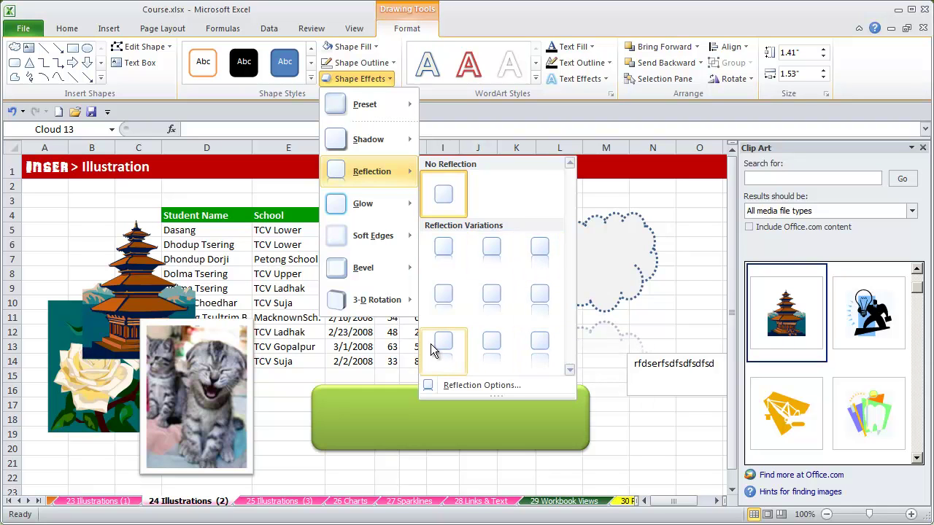
{"action": "mouse_move", "coordinate": [392, 210]}
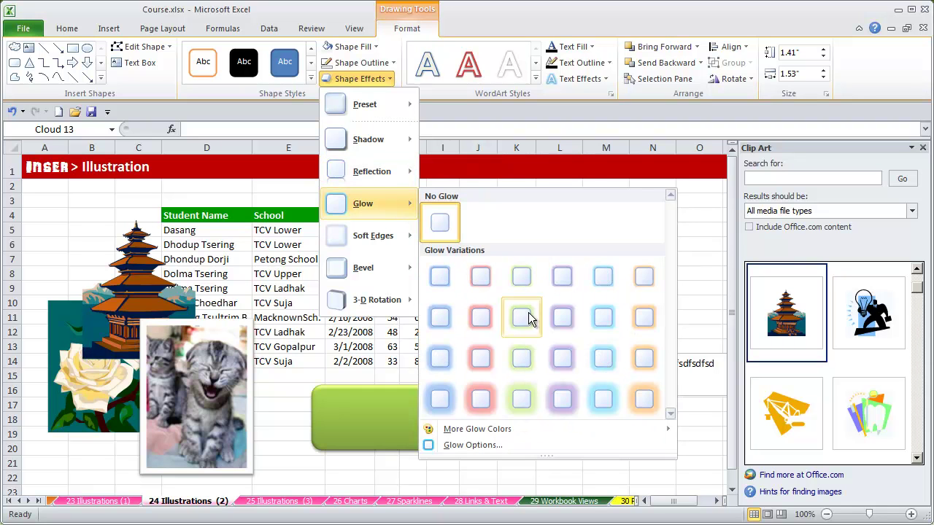
{"action": "left_click", "coordinate": [690, 288]}
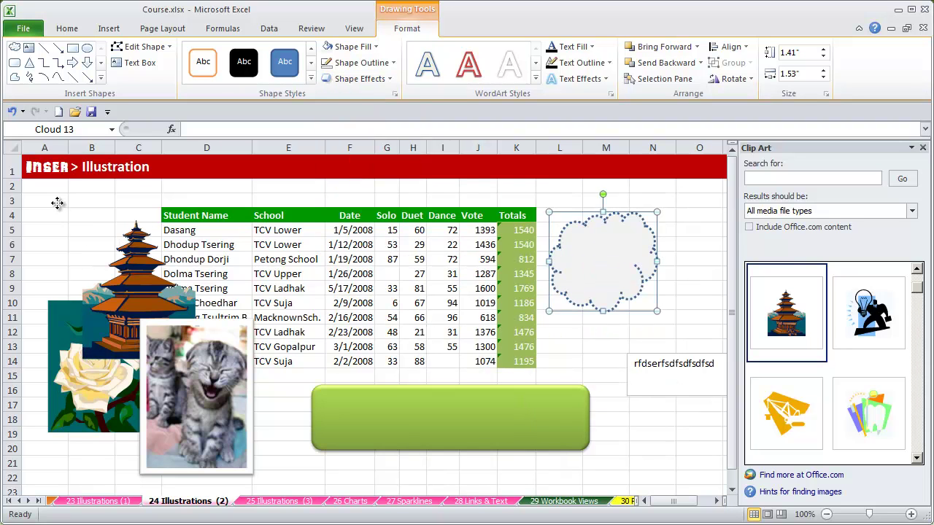
{"action": "left_click_drag", "start_coordinate": [124, 244], "coordinate": [56, 202]}
Apply the Preset 4 3-D shape effect to the cloud
{"action": "left_click", "coordinate": [360, 78]}
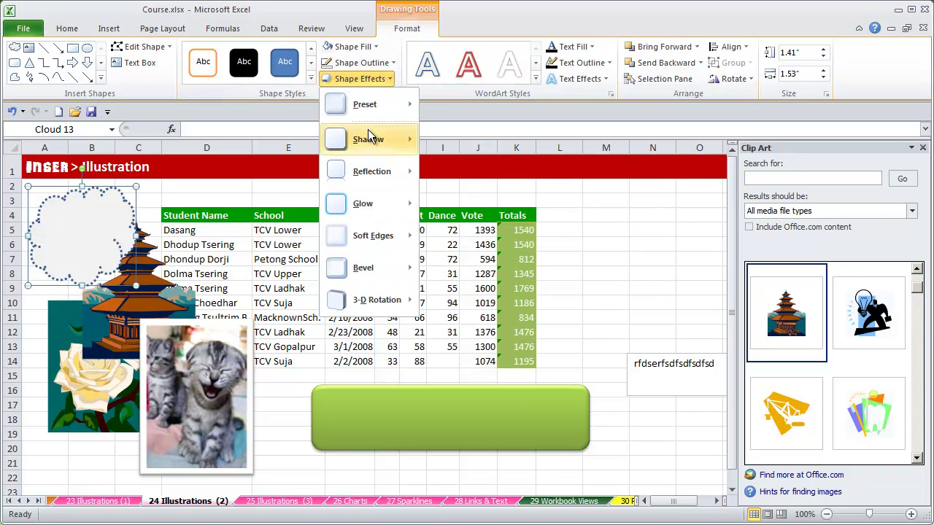
{"action": "mouse_move", "coordinate": [365, 204]}
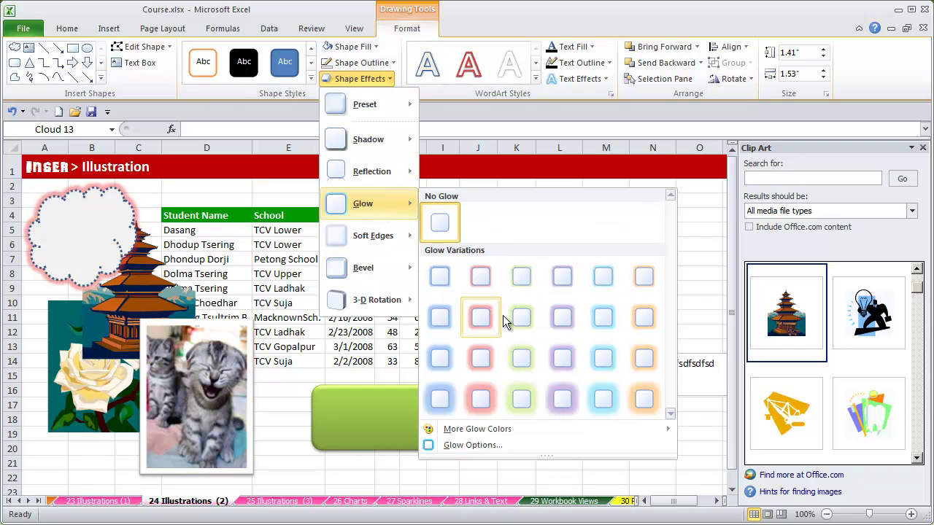
{"action": "mouse_move", "coordinate": [387, 237]}
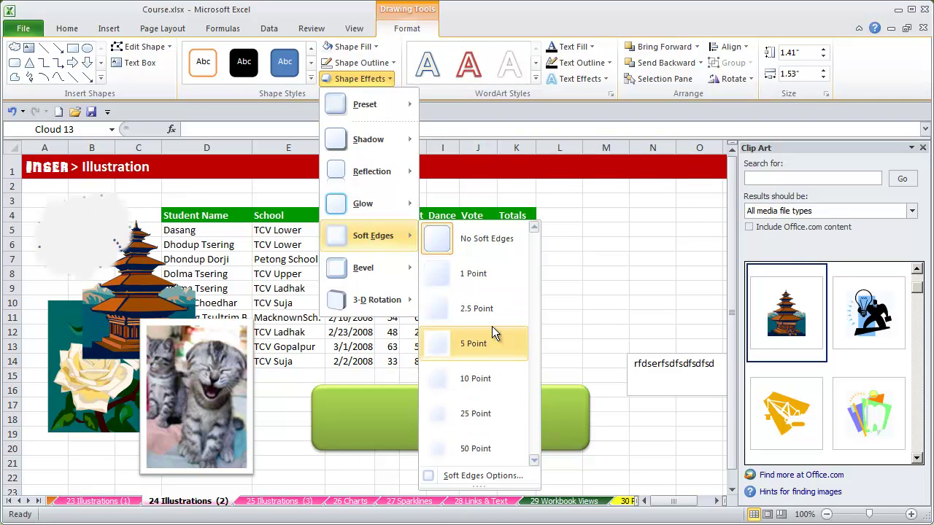
{"action": "mouse_move", "coordinate": [373, 267]}
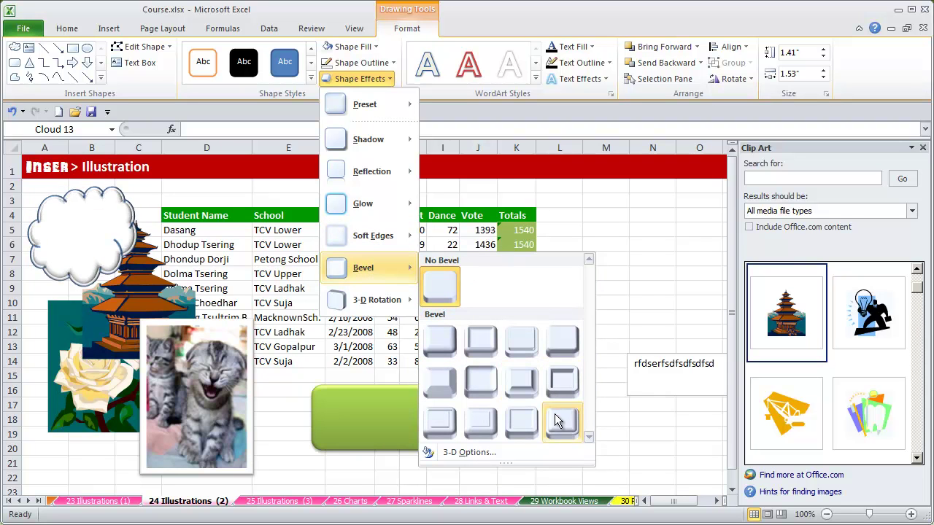
{"action": "mouse_move", "coordinate": [387, 299]}
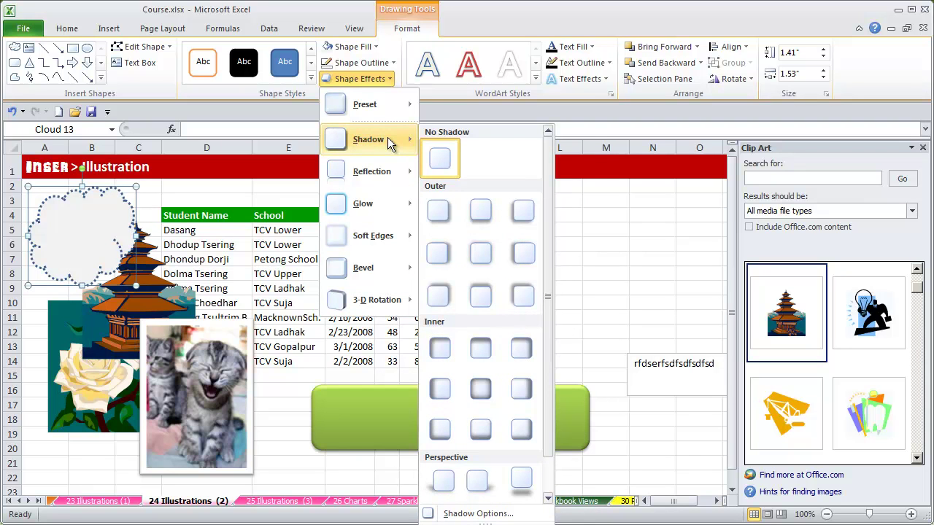
{"action": "mouse_move", "coordinate": [379, 102]}
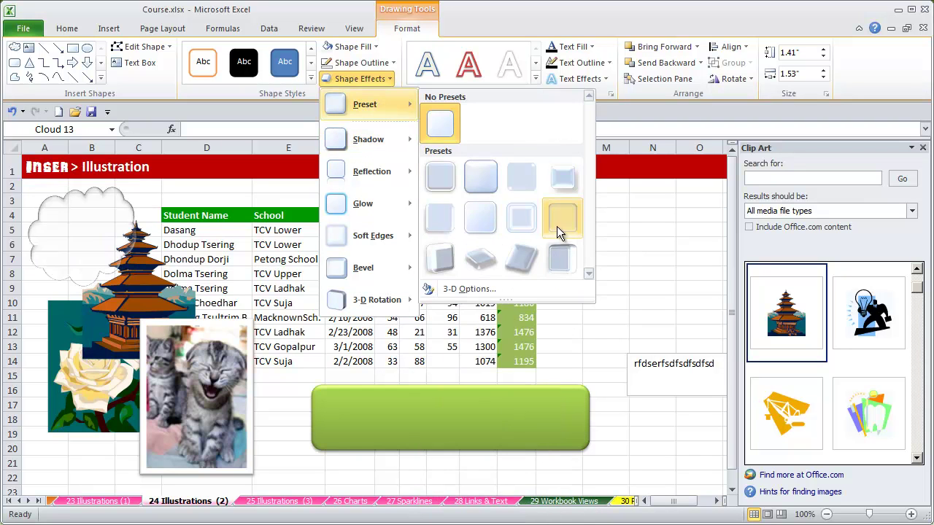
{"action": "left_click", "coordinate": [561, 186]}
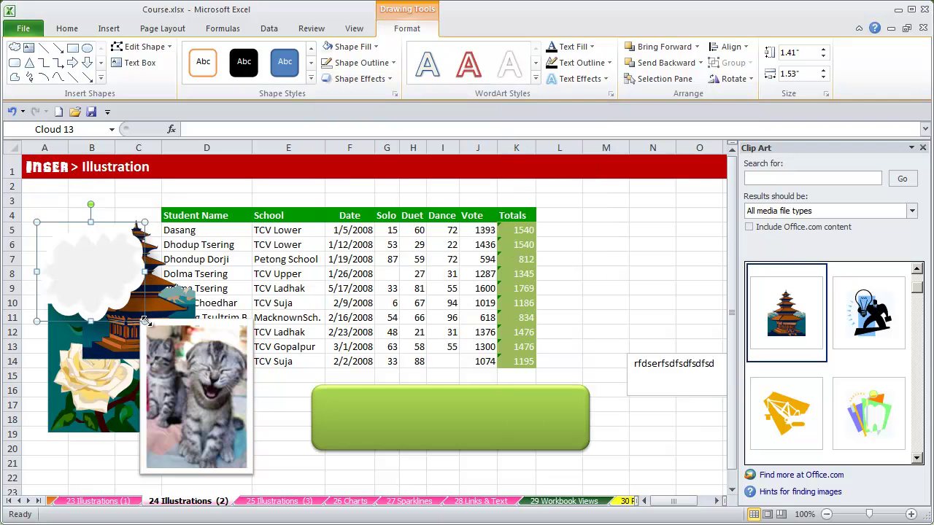
Shrink the cloud to 0.83" by 1.07", raise it to rows 2–3, and give it a blue outline
{"action": "left_click_drag", "start_coordinate": [115, 289], "coordinate": [112, 280]}
{"action": "left_click_drag", "start_coordinate": [80, 221], "coordinate": [80, 194]}
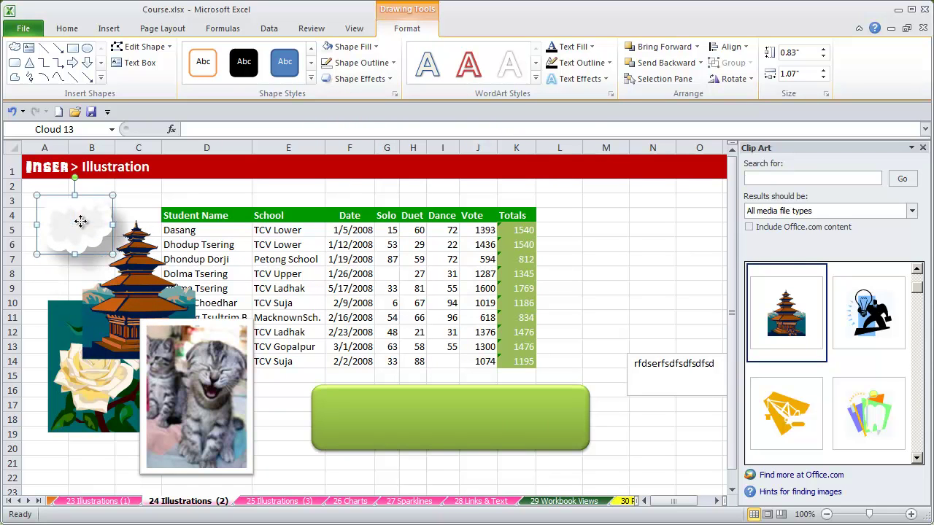
{"action": "left_click", "coordinate": [383, 66]}
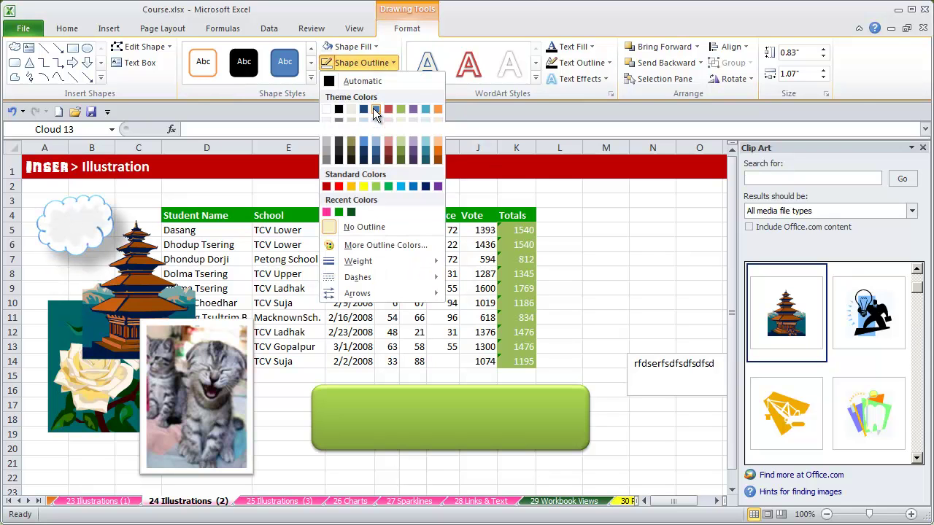
{"action": "left_click", "coordinate": [376, 110]}
Shift the green rounded rectangle slightly left below the student table
{"action": "left_click", "coordinate": [632, 229]}
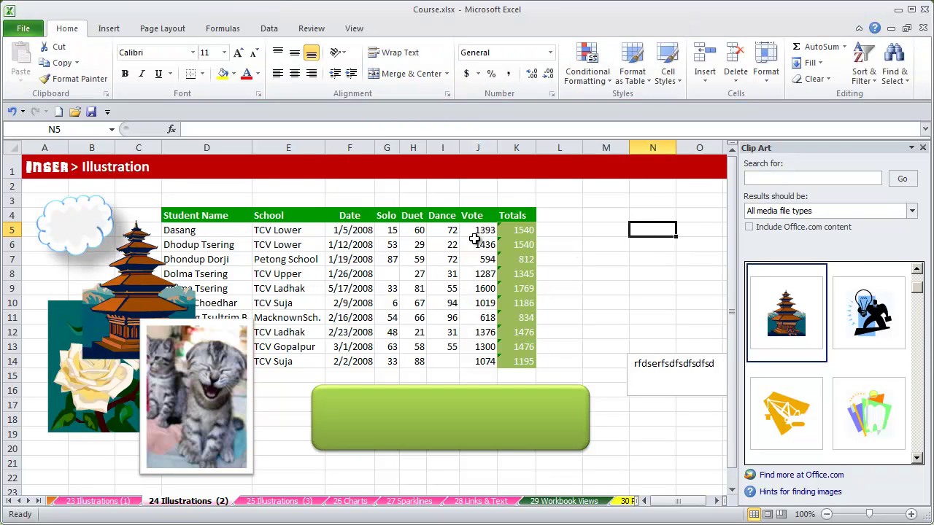
{"action": "left_click", "coordinate": [540, 419]}
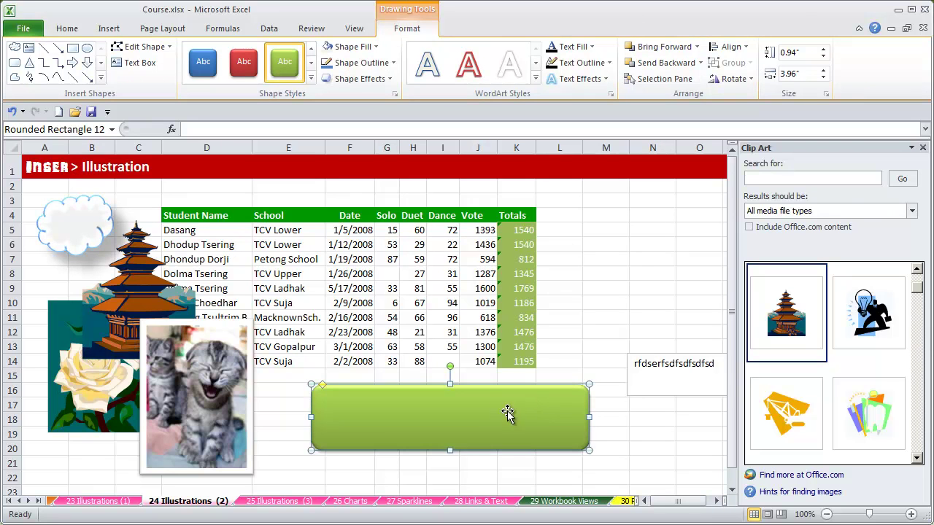
{"action": "left_click_drag", "start_coordinate": [480, 418], "coordinate": [449, 424]}
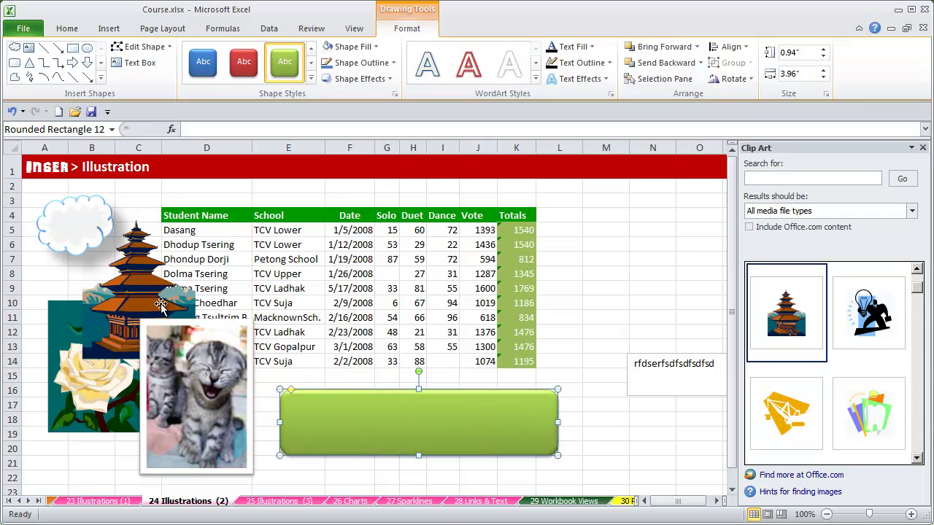
{"action": "left_click", "coordinate": [77, 225]}
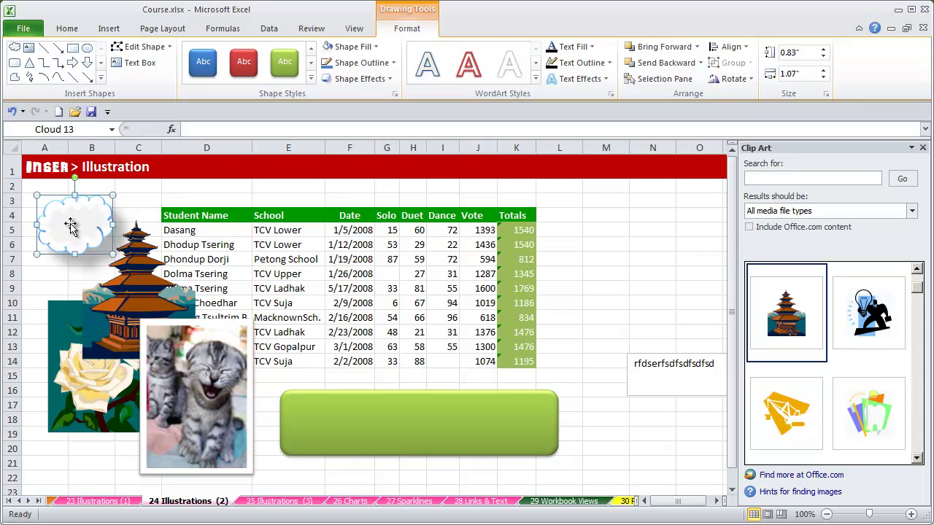
Type 'Cloud' inside the cloud shape and make it bold, red, 14-point text
{"action": "right_click", "coordinate": [73, 228]}
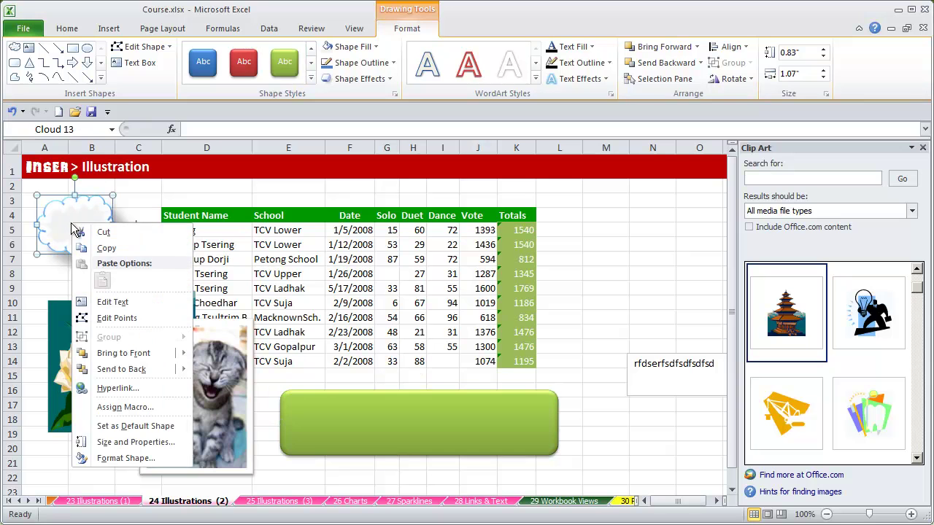
{"action": "left_click", "coordinate": [107, 303]}
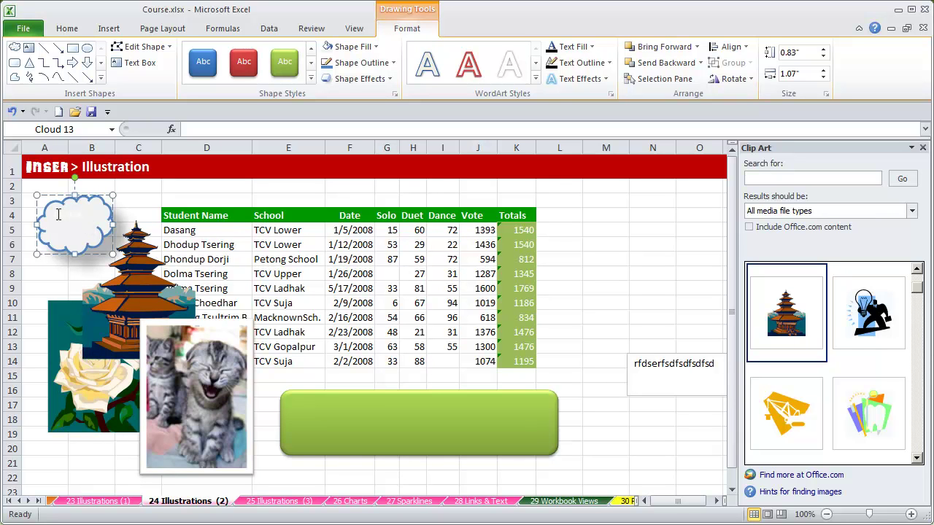
{"action": "left_click_drag", "start_coordinate": [66, 214], "coordinate": [84, 214]}
{"action": "left_click", "coordinate": [67, 29]}
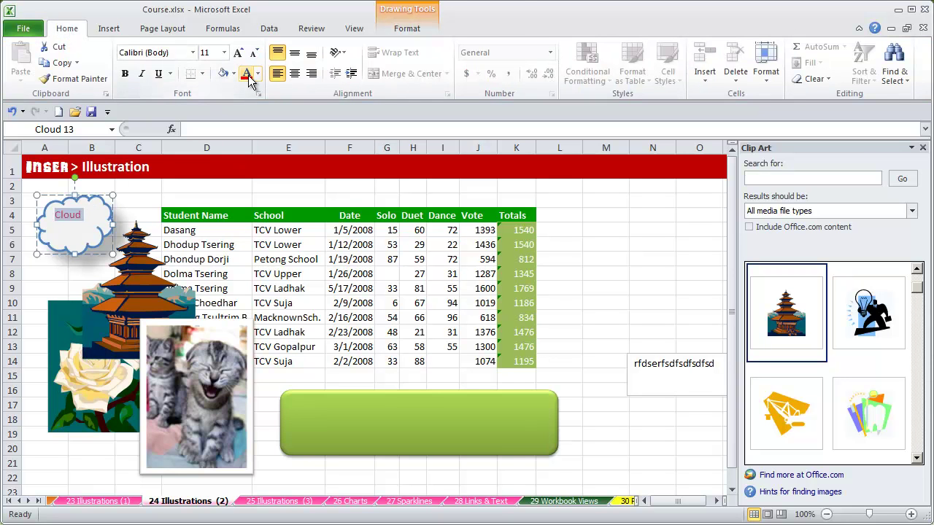
{"action": "left_click", "coordinate": [127, 74]}
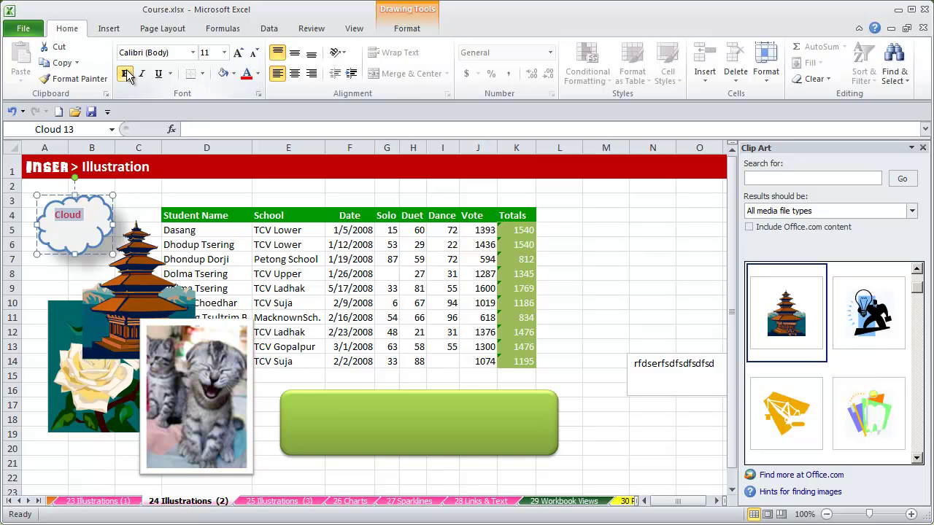
{"action": "left_click", "coordinate": [238, 53]}
{"action": "left_click", "coordinate": [238, 53]}
{"action": "left_click", "coordinate": [238, 53]}
{"action": "left_click", "coordinate": [253, 53]}
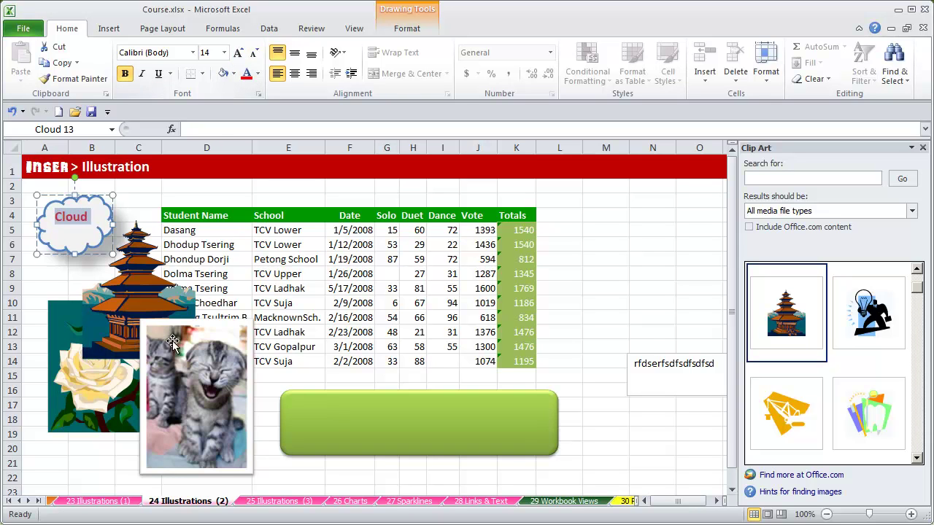
{"action": "left_click", "coordinate": [375, 430]}
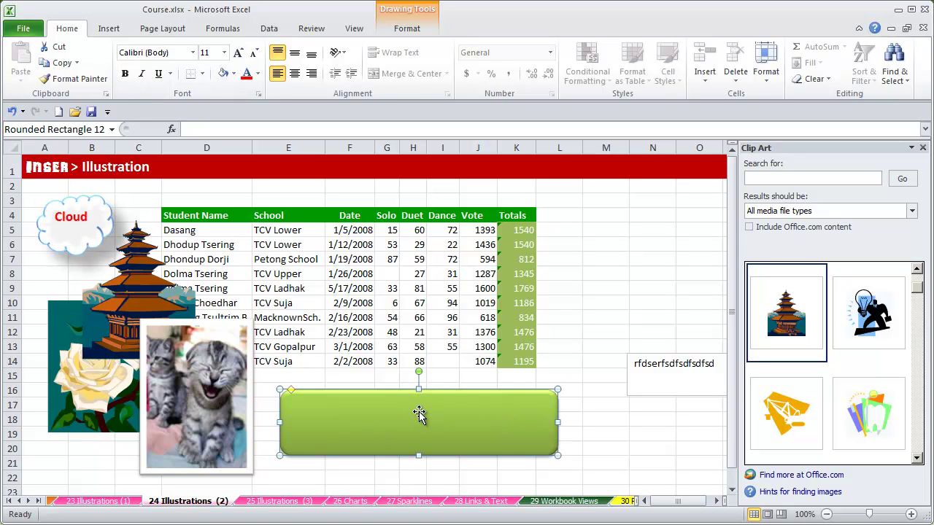
Enter 'Inter School Song and Dance Competition' in the green banner and select the whole title
{"action": "right_click", "coordinate": [358, 419]}
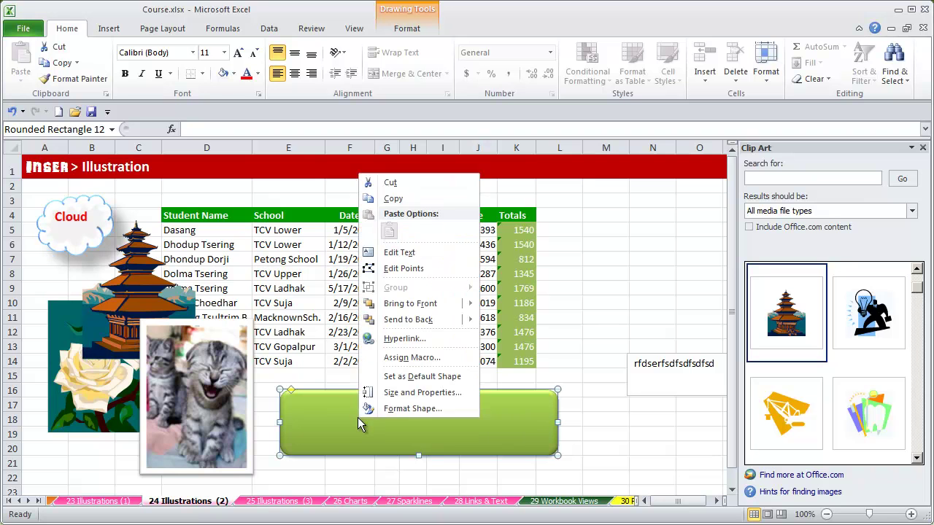
{"action": "left_click", "coordinate": [412, 252]}
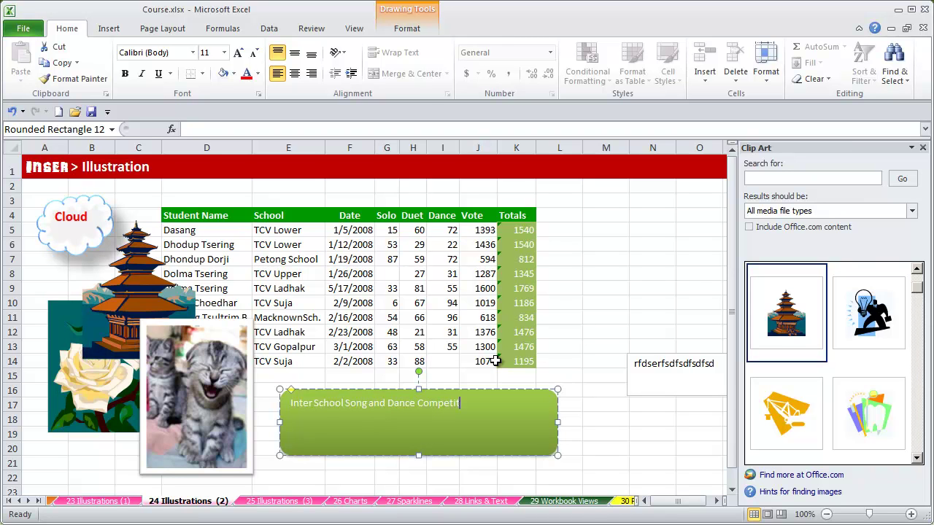
{"action": "left_click", "coordinate": [600, 416]}
{"action": "left_click", "coordinate": [405, 406]}
{"action": "triple_click", "coordinate": [294, 406]}
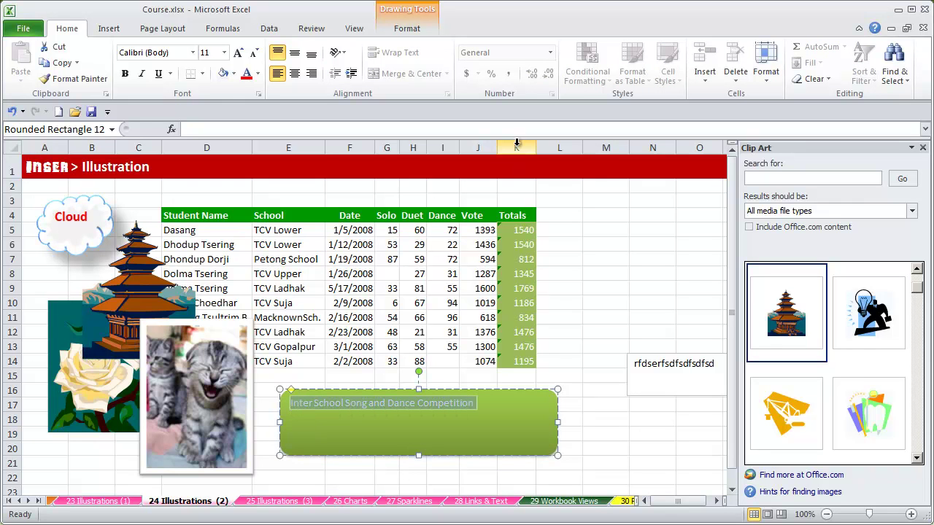
{"action": "left_click", "coordinate": [417, 23]}
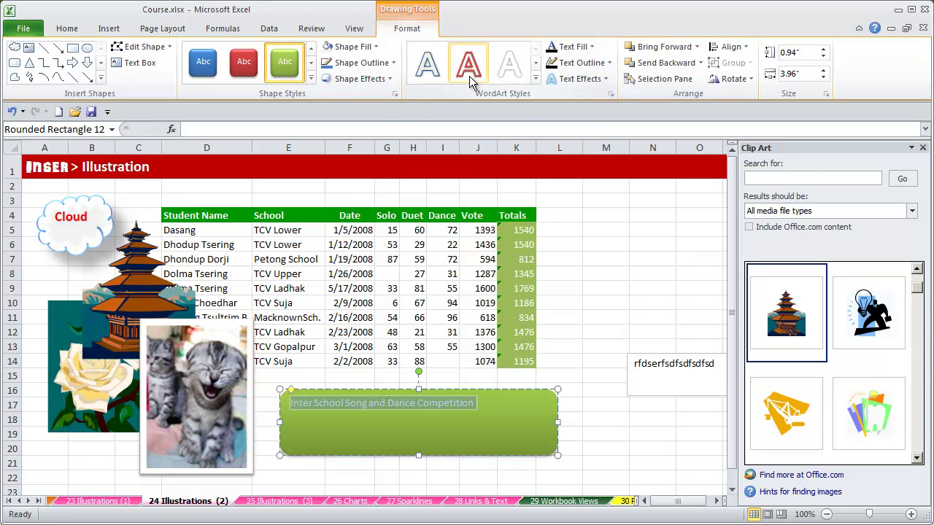
Skip the WordArt styles, set the banner title to 24 pt, and centre it both horizontally and vertically
{"action": "left_click", "coordinate": [536, 79]}
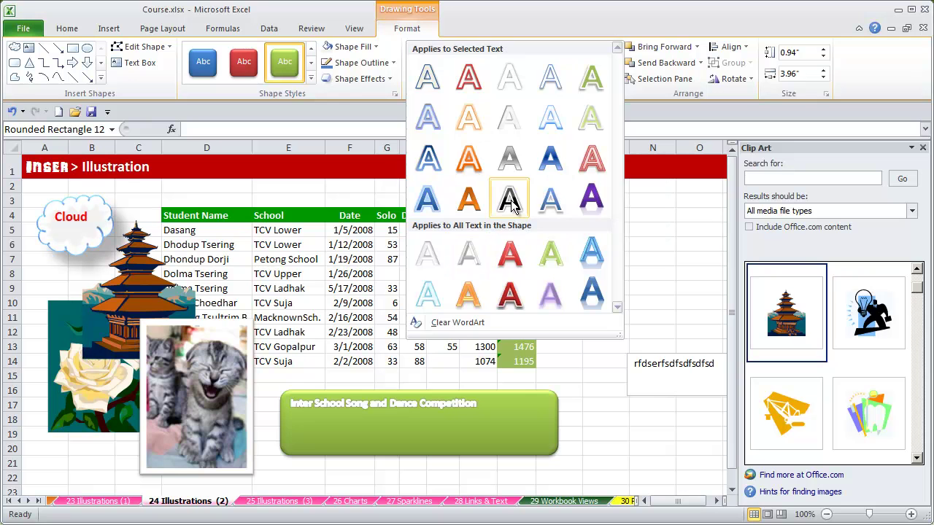
{"action": "key", "text": "Escape"}
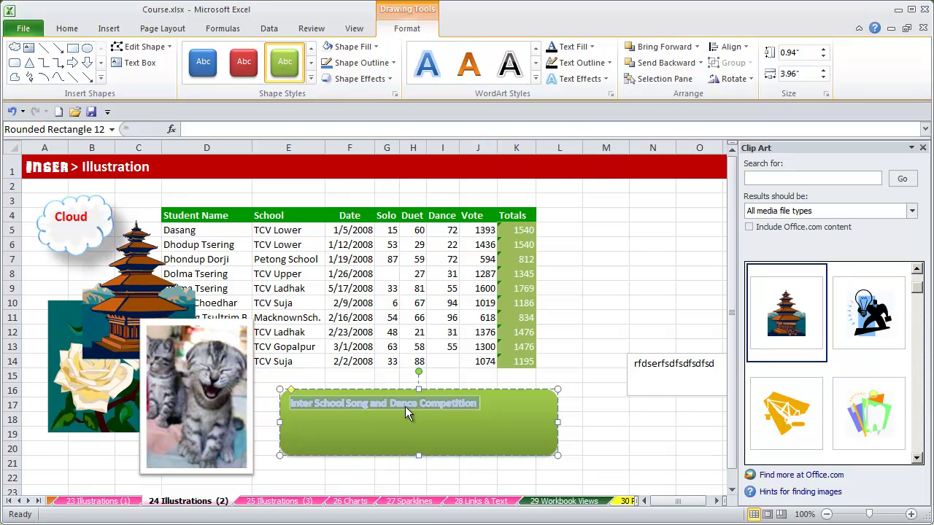
{"action": "left_click", "coordinate": [71, 32]}
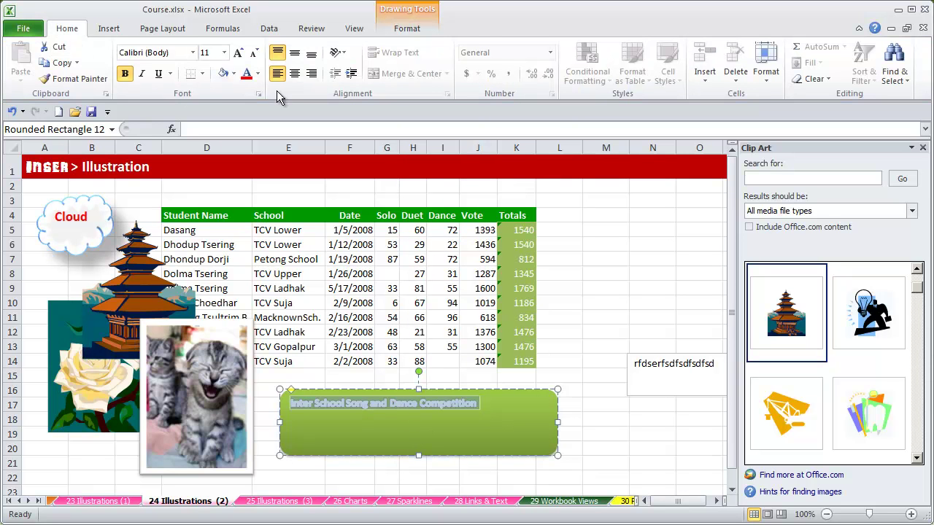
{"action": "left_click", "coordinate": [237, 53]}
{"action": "left_click", "coordinate": [238, 53]}
{"action": "left_click", "coordinate": [238, 53]}
{"action": "left_click", "coordinate": [239, 54]}
{"action": "left_click", "coordinate": [238, 53]}
{"action": "left_click", "coordinate": [239, 53]}
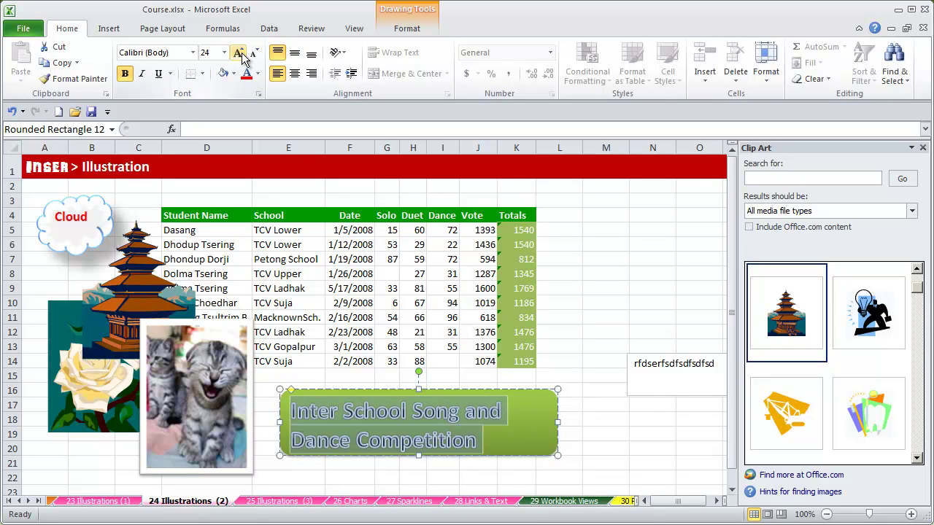
{"action": "left_click", "coordinate": [296, 77]}
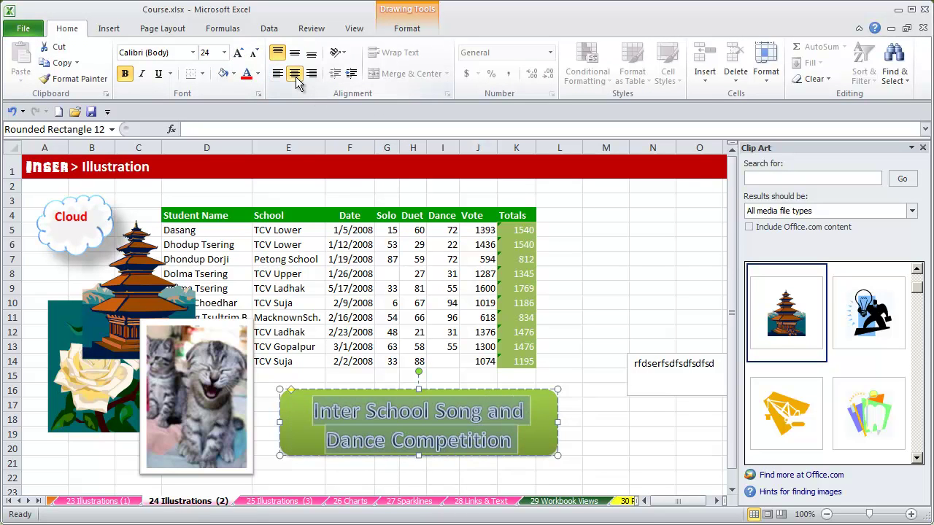
{"action": "left_click", "coordinate": [295, 55]}
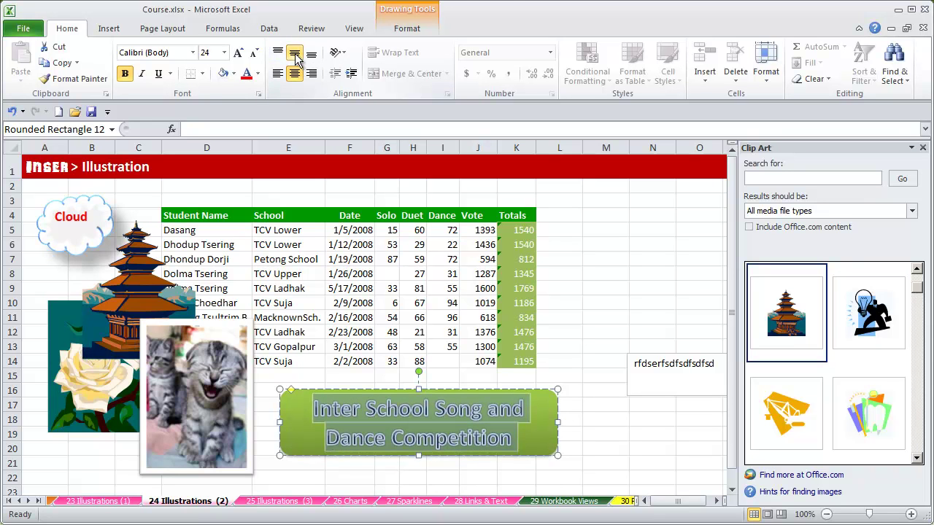
{"action": "left_click", "coordinate": [606, 406]}
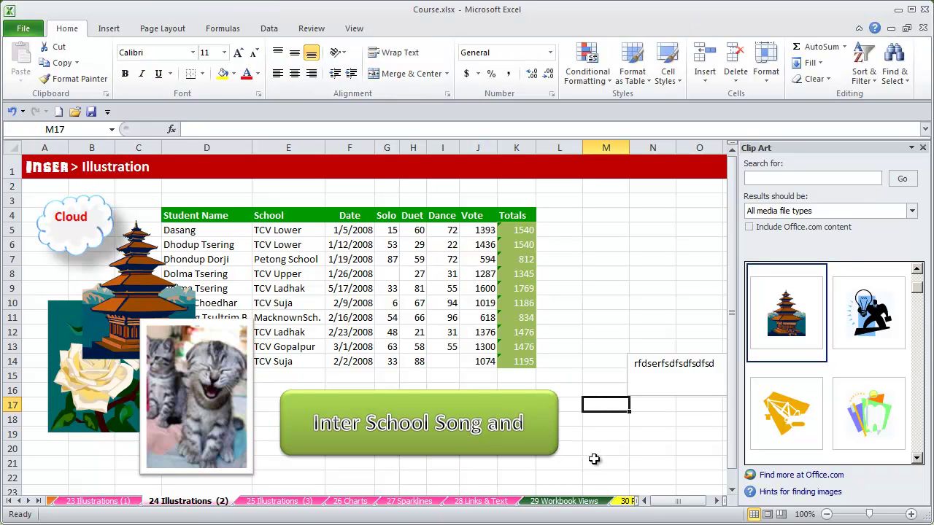
Make the banner taller and move it down-left to rows 15–20 beneath the student table
{"action": "left_click", "coordinate": [497, 430]}
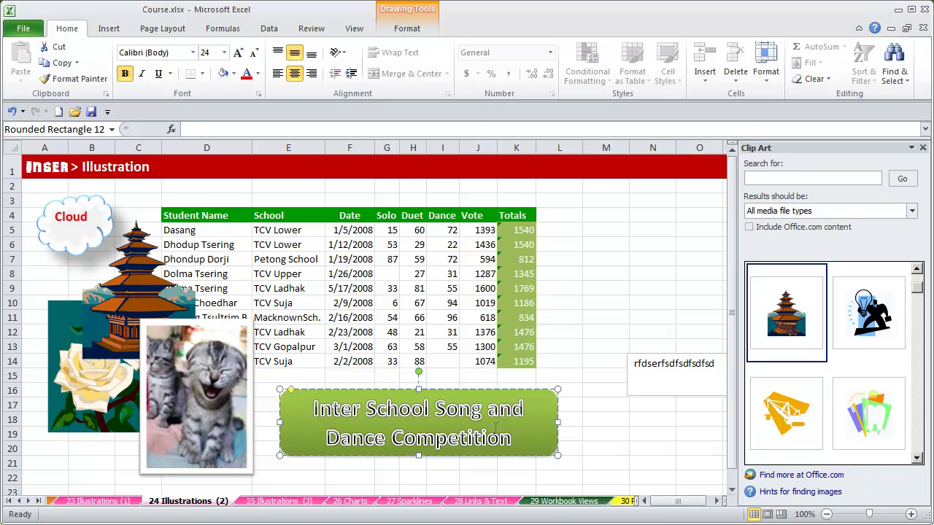
{"action": "left_click_drag", "start_coordinate": [418, 389], "coordinate": [418, 347]}
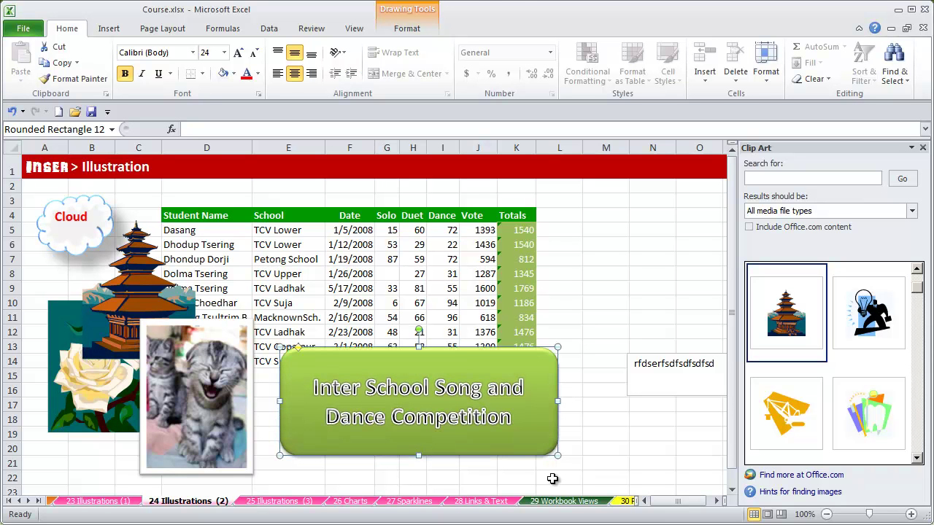
{"action": "left_click", "coordinate": [608, 421]}
{"action": "left_click", "coordinate": [441, 367]}
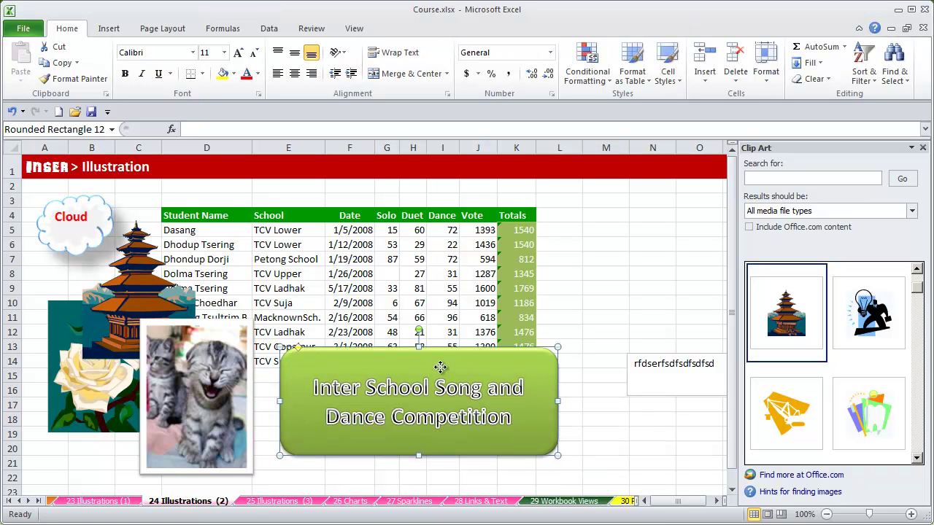
{"action": "left_click_drag", "start_coordinate": [441, 367], "coordinate": [425, 400]}
{"action": "left_click", "coordinate": [581, 416]}
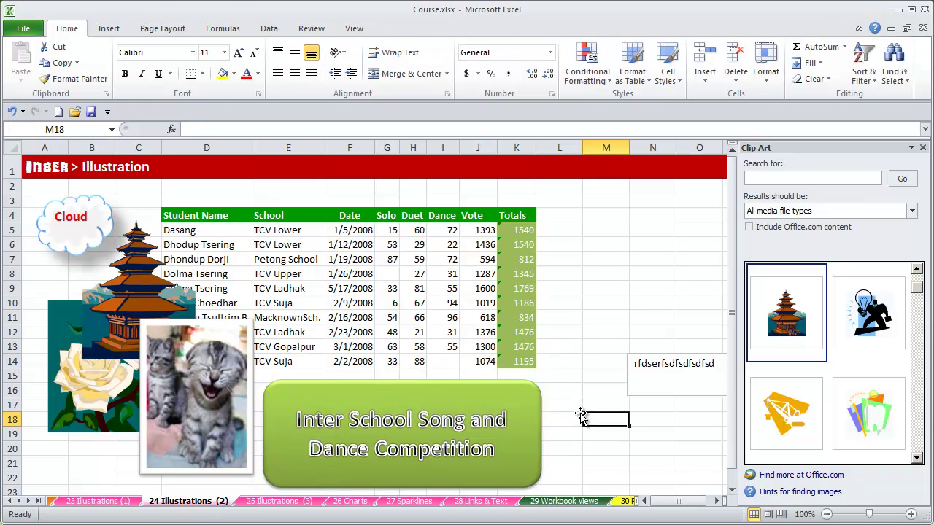
Preview the WordArt style gallery without applying a style, then select the whole banner title
{"action": "left_click", "coordinate": [418, 421]}
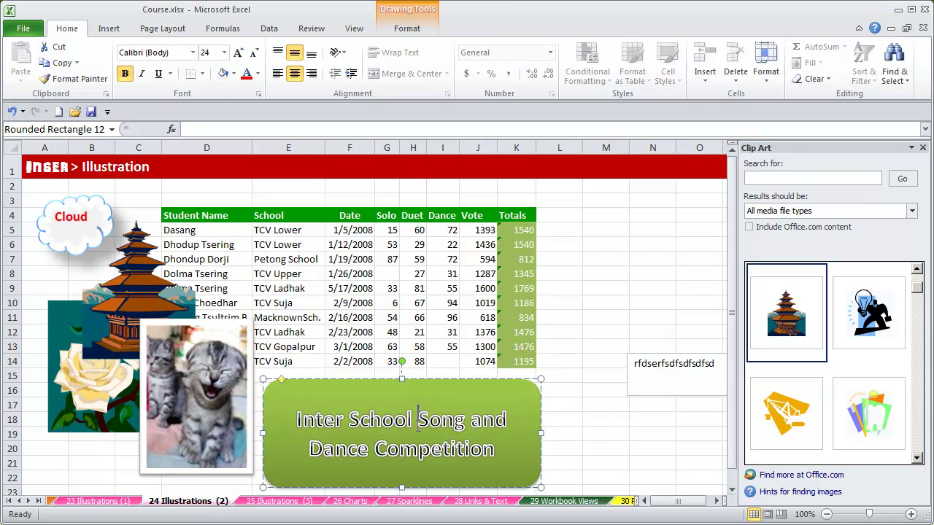
{"action": "left_click", "coordinate": [401, 16]}
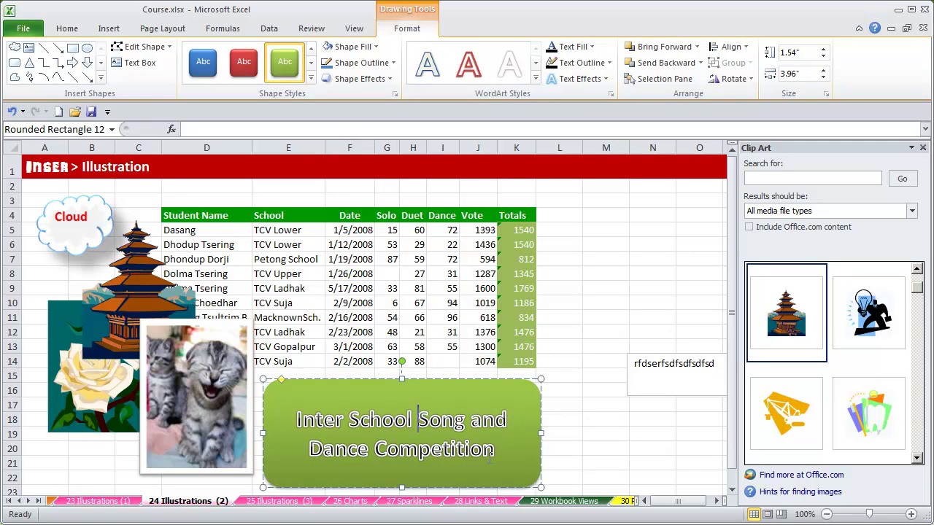
{"action": "left_click", "coordinate": [537, 80]}
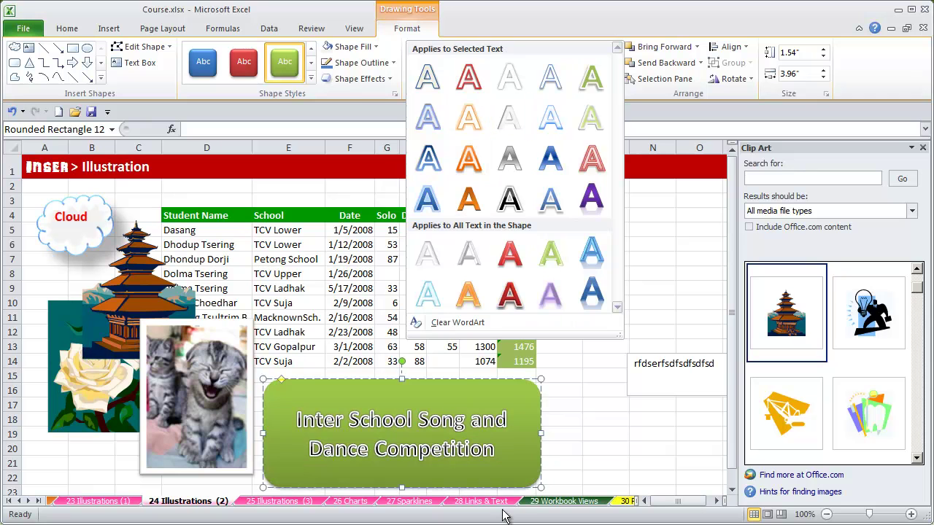
{"action": "left_click", "coordinate": [437, 421]}
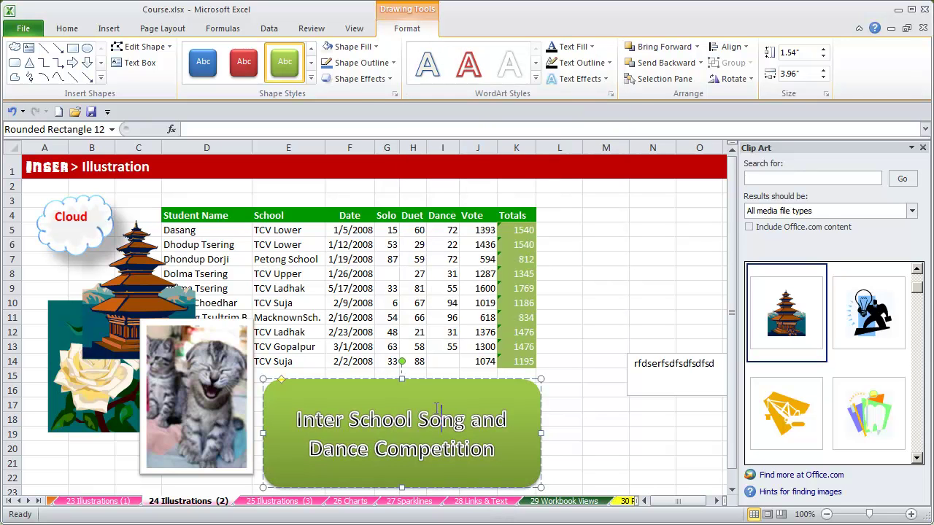
{"action": "triple_click", "coordinate": [440, 413]}
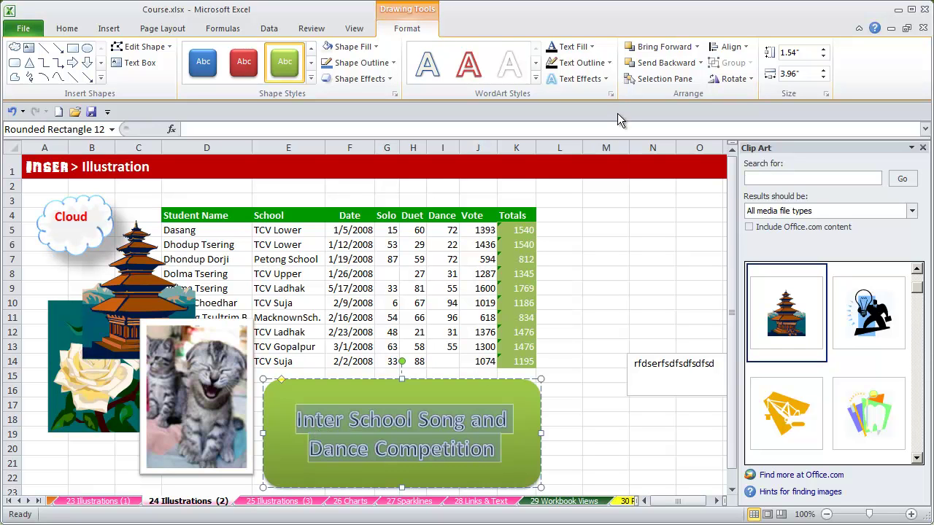
Colour the banner title text yellow
{"action": "left_click", "coordinate": [593, 48]}
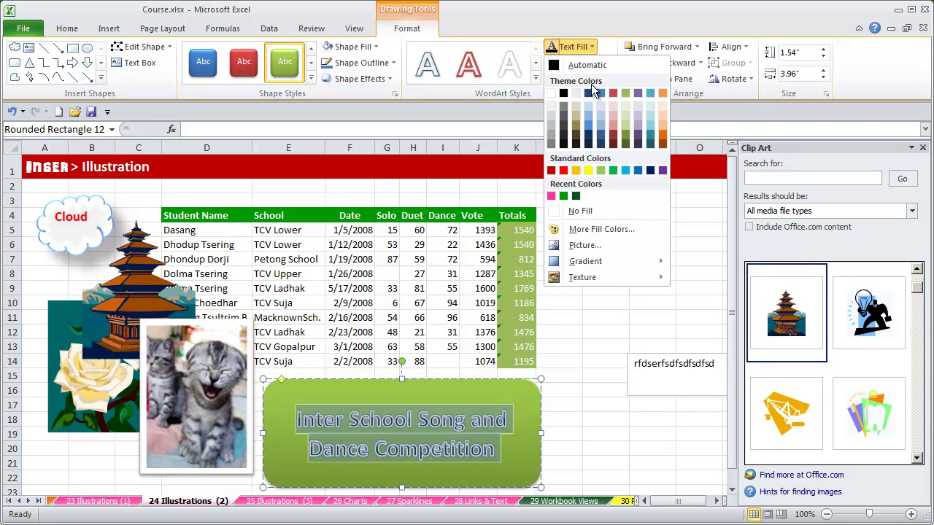
{"action": "left_click", "coordinate": [590, 170]}
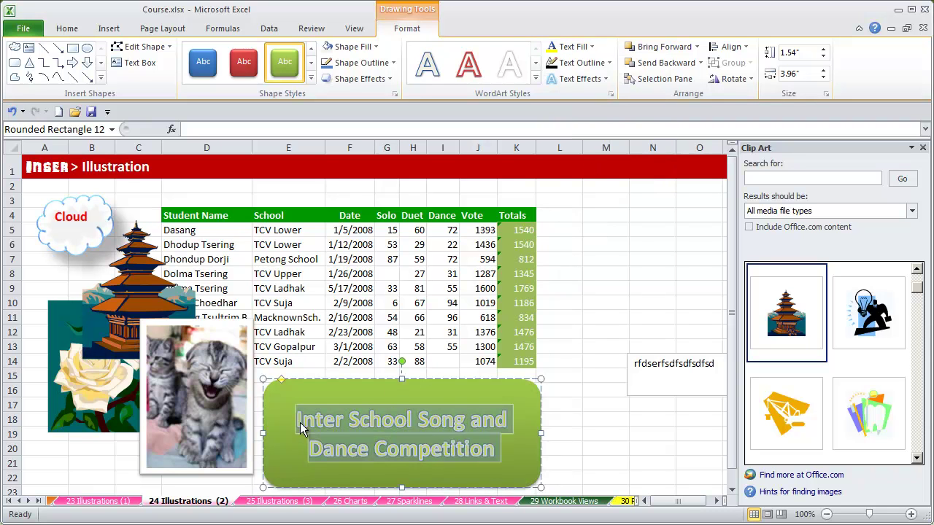
{"action": "left_click", "coordinate": [609, 63]}
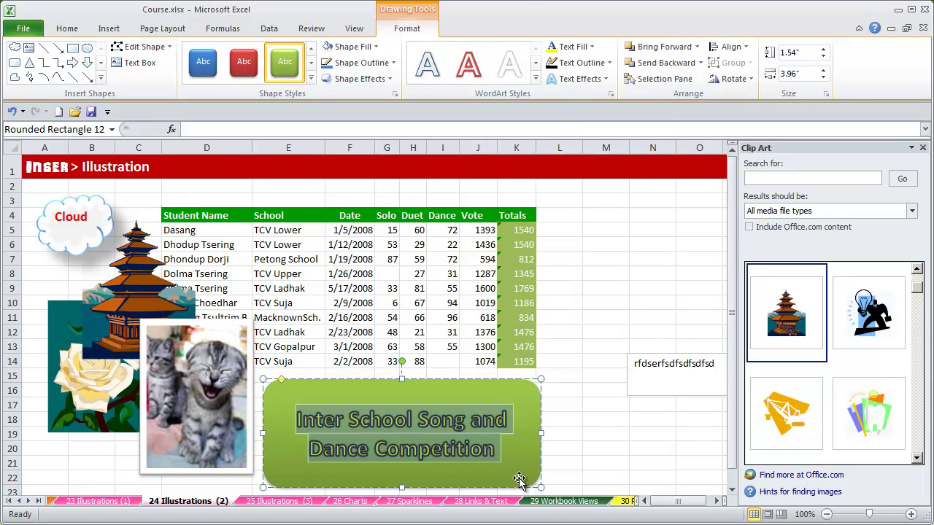
{"action": "left_click", "coordinate": [599, 438]}
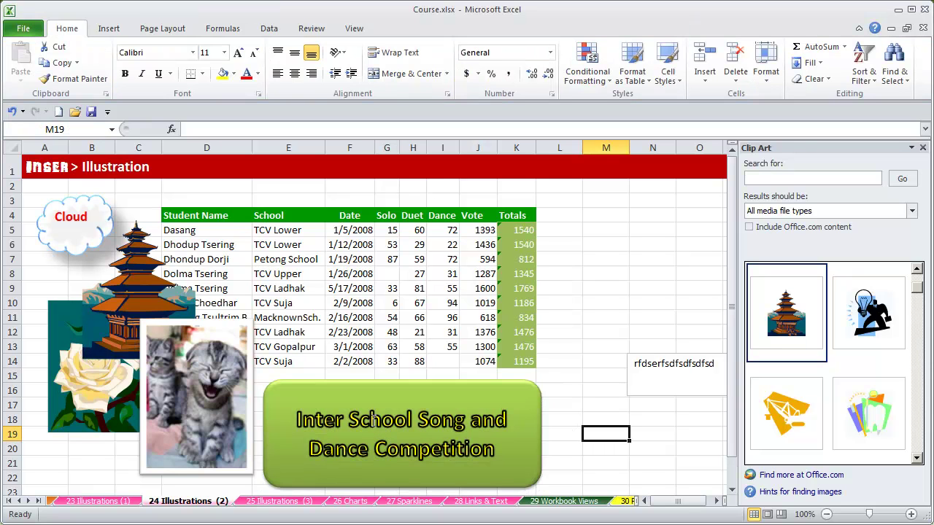
Give the title letters a Round Dot dashed text outline
{"action": "left_click", "coordinate": [396, 423]}
{"action": "key", "text": "ctrl+a"}
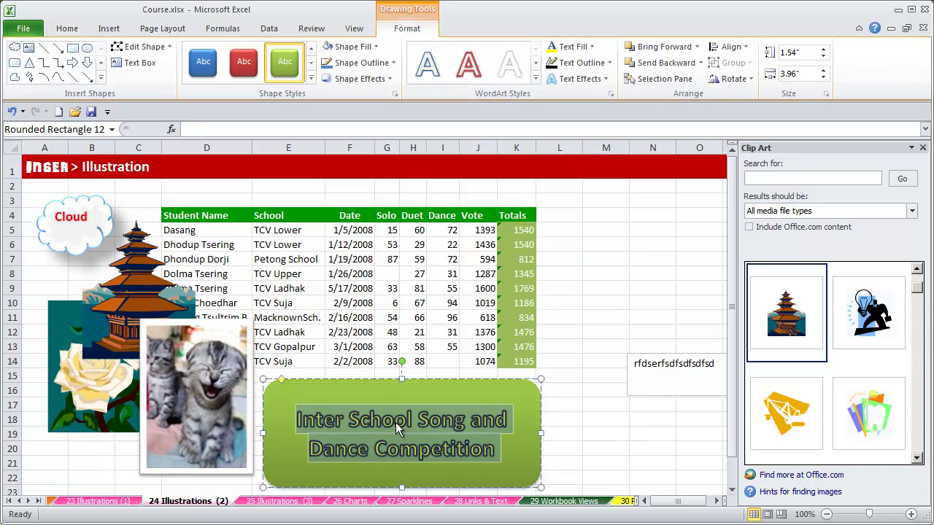
{"action": "left_click", "coordinate": [609, 62]}
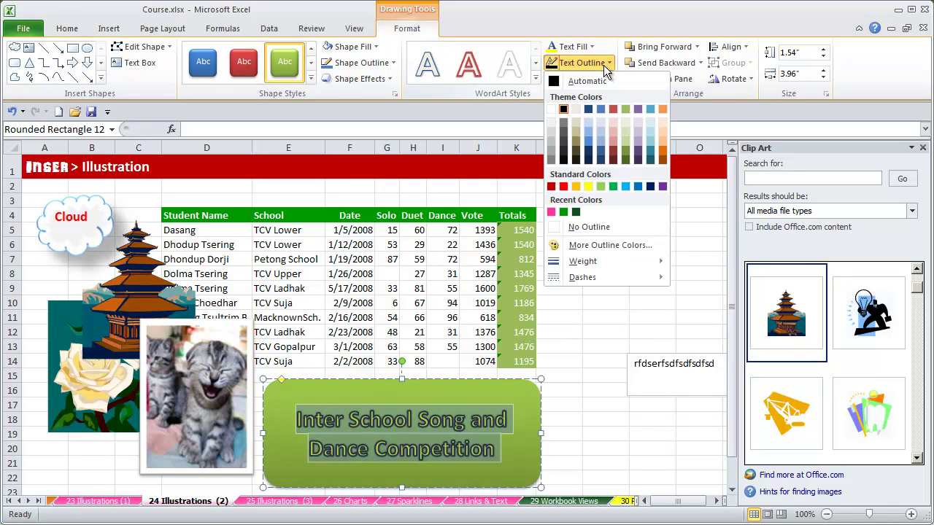
{"action": "mouse_move", "coordinate": [594, 269]}
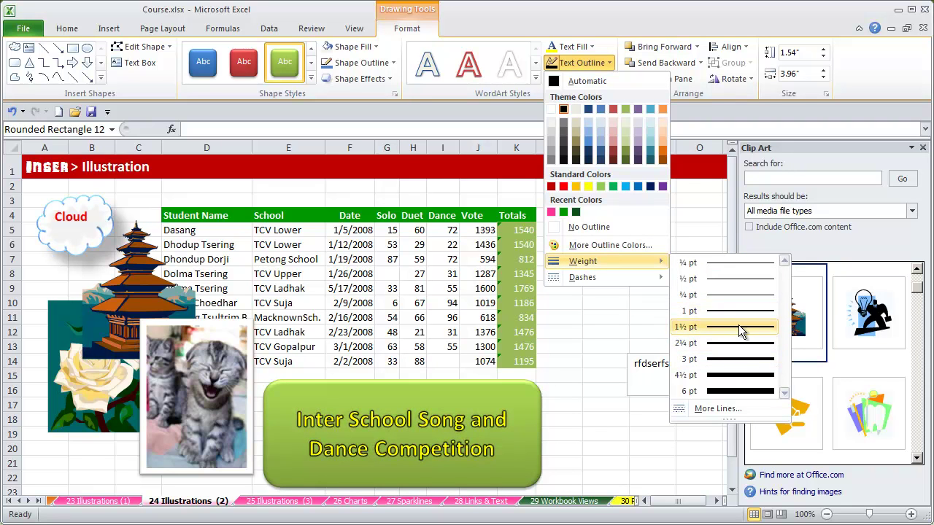
{"action": "mouse_move", "coordinate": [636, 281]}
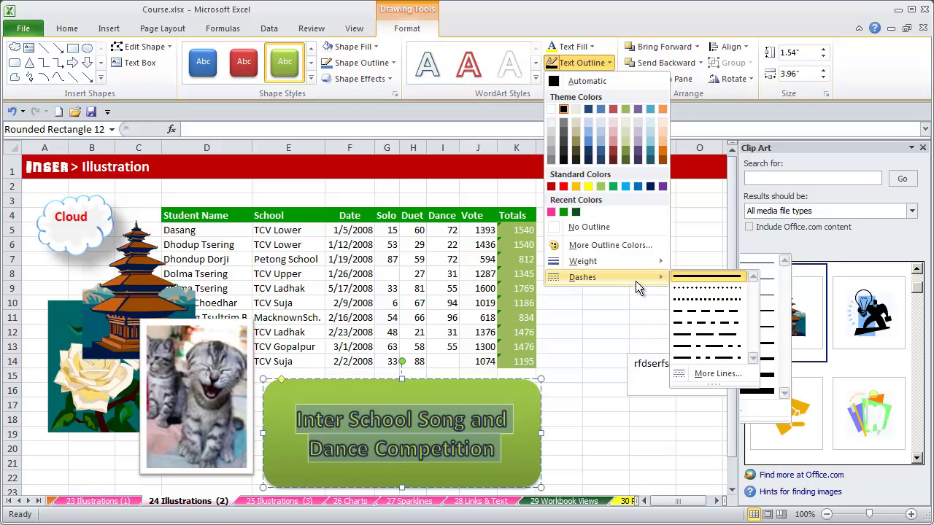
{"action": "left_click", "coordinate": [728, 290]}
{"action": "left_click", "coordinate": [606, 430]}
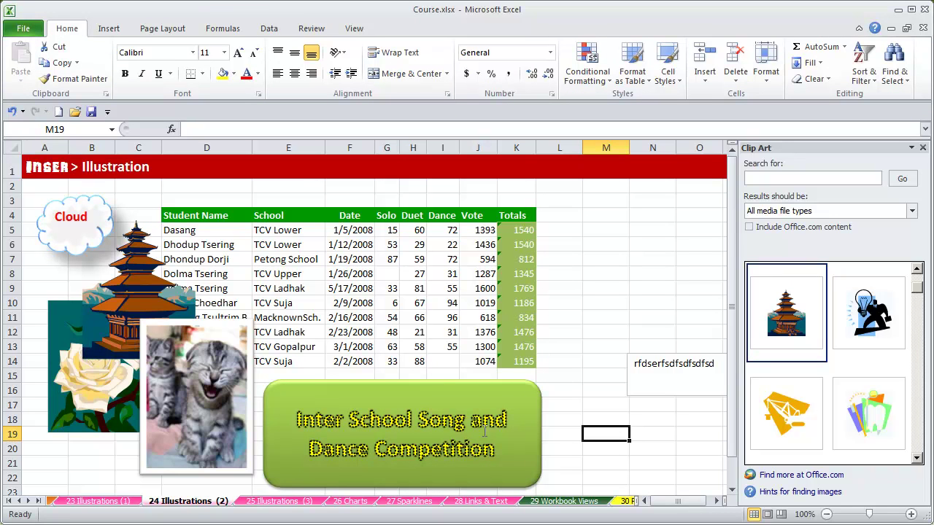
{"action": "left_click", "coordinate": [466, 419]}
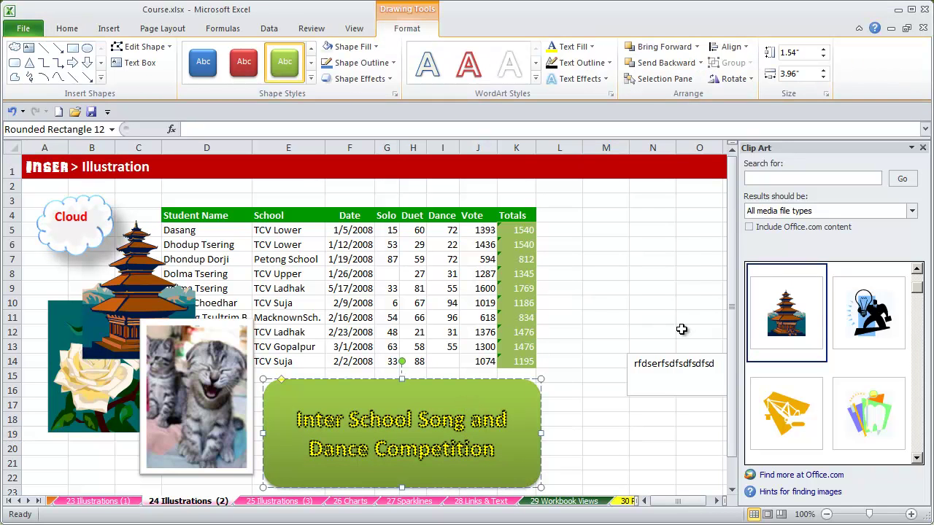
Apply an arched Warp transform text effect to the yellow banner title
{"action": "triple_click", "coordinate": [418, 419]}
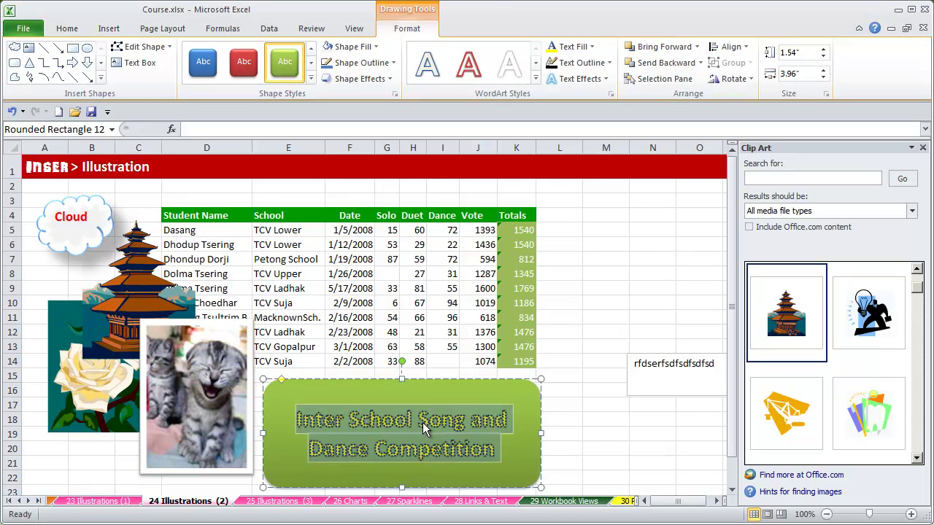
{"action": "left_click", "coordinate": [604, 80]}
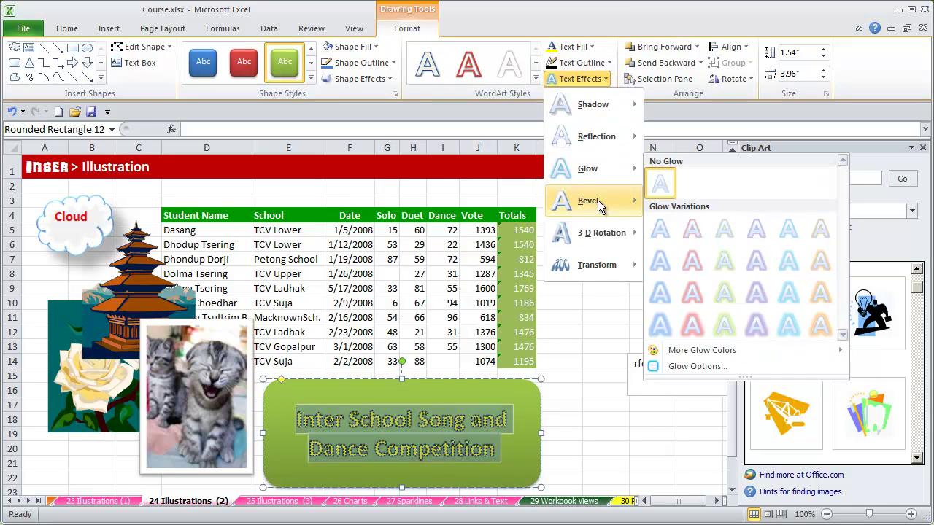
{"action": "mouse_move", "coordinate": [599, 201]}
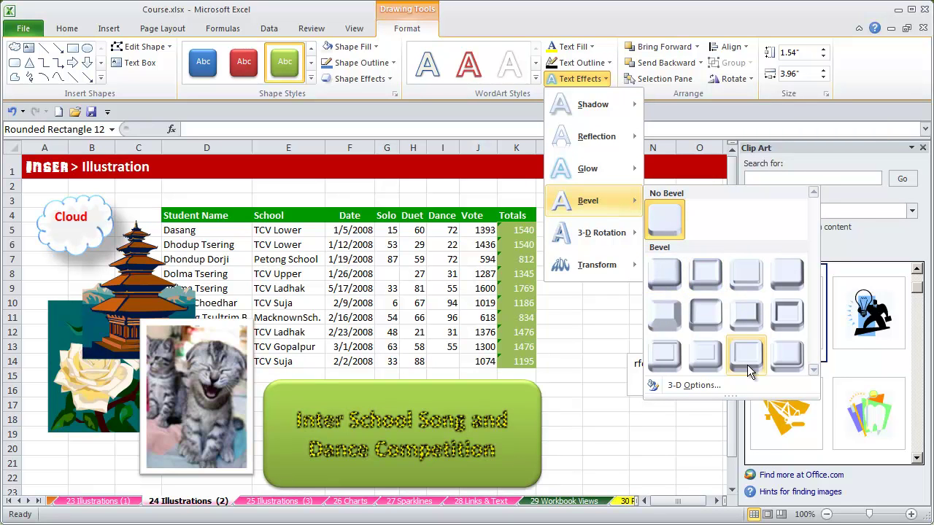
{"action": "mouse_move", "coordinate": [621, 268]}
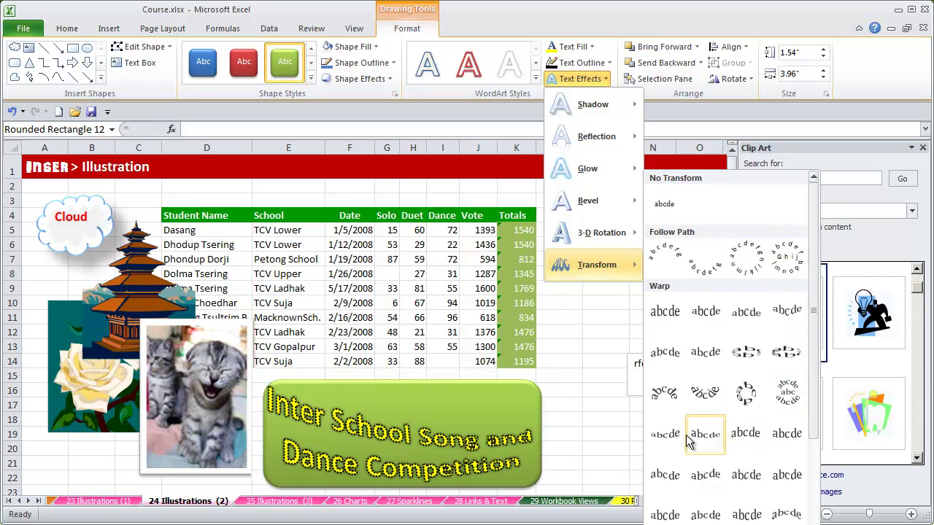
{"action": "left_click", "coordinate": [755, 443]}
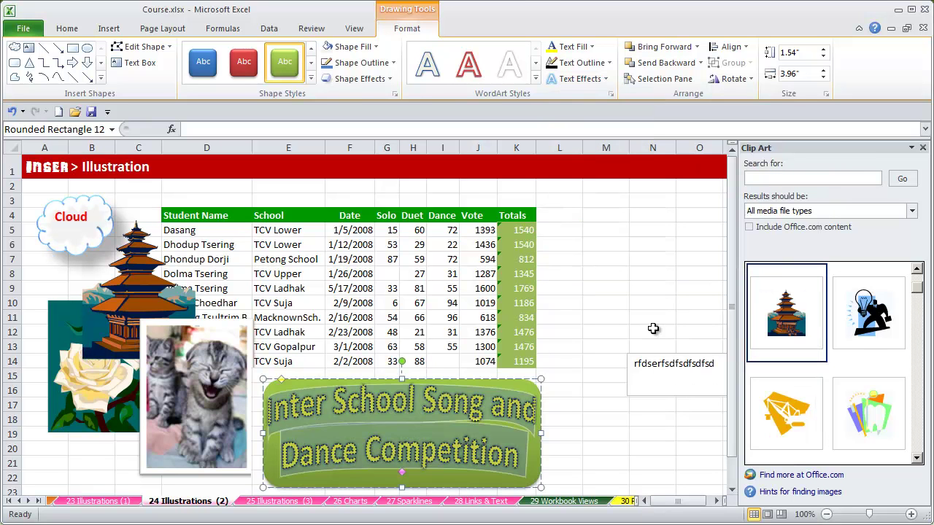
{"action": "left_click", "coordinate": [620, 239]}
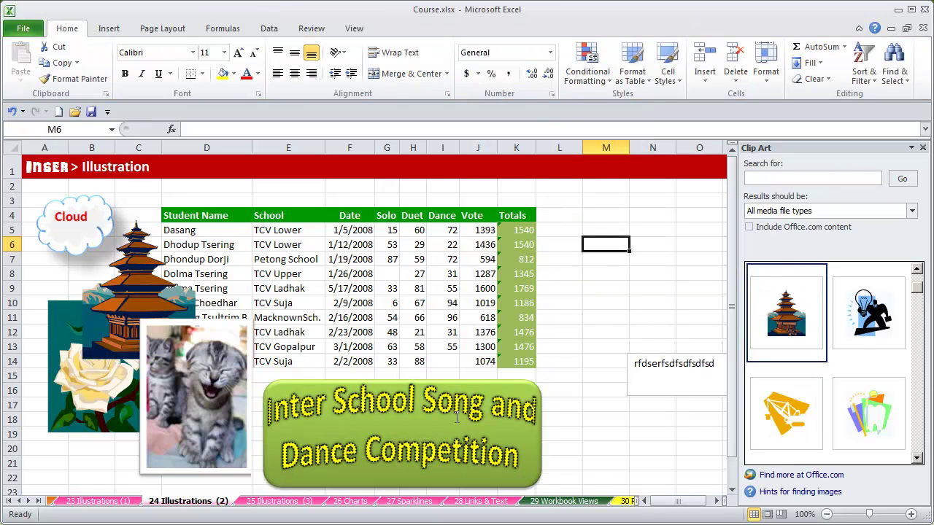
Move the green banner left over the cat photo and keep it in front of the photo
{"action": "left_click", "coordinate": [117, 28]}
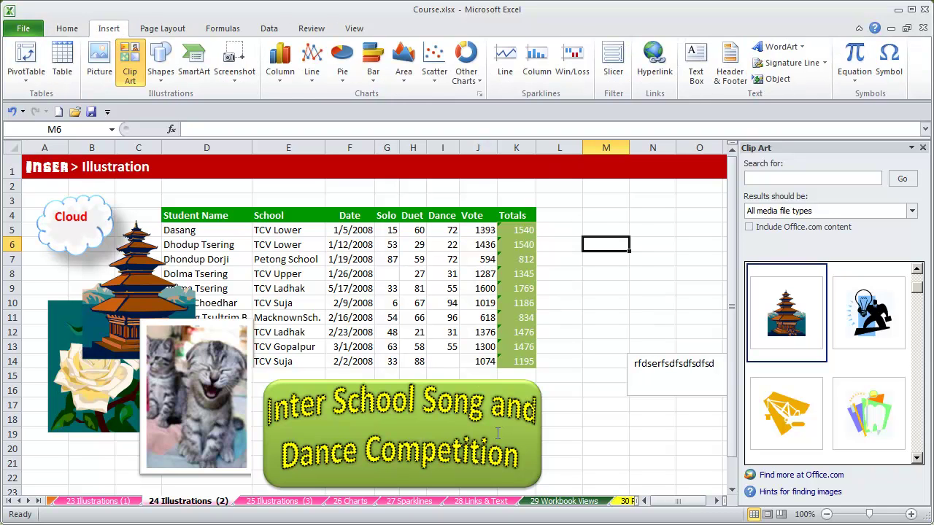
{"action": "left_click", "coordinate": [484, 387]}
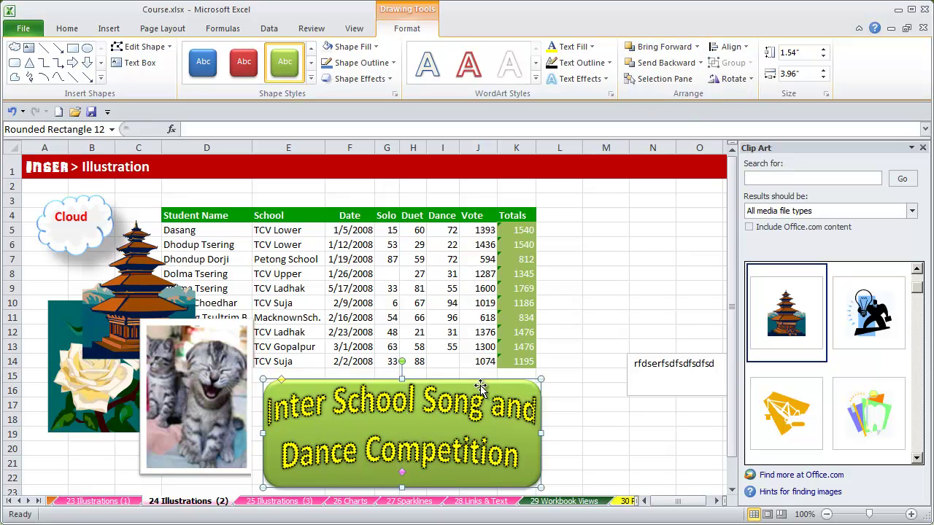
{"action": "left_click_drag", "start_coordinate": [424, 380], "coordinate": [363, 377]}
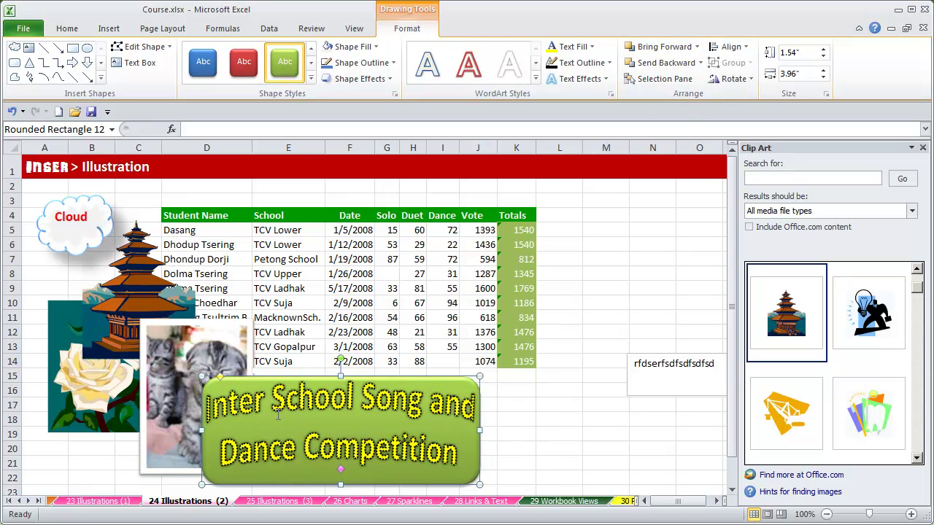
{"action": "left_click", "coordinate": [672, 65]}
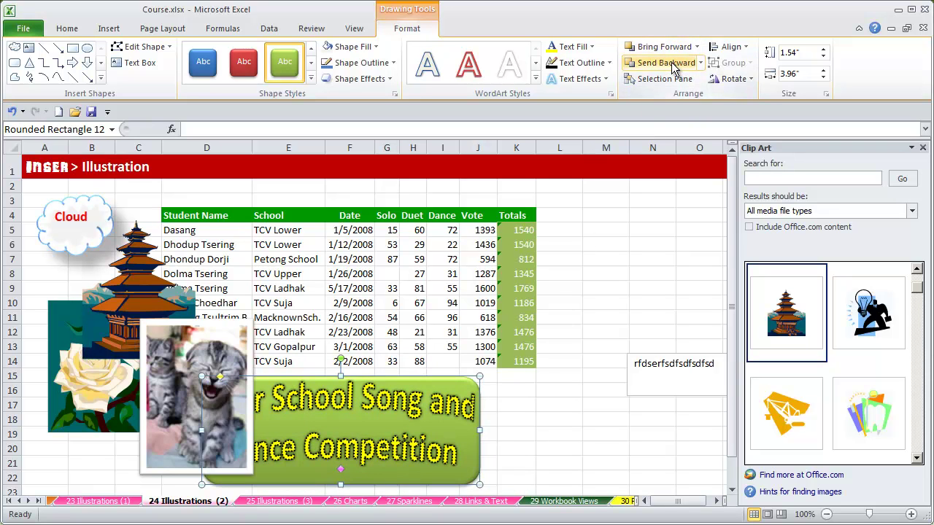
{"action": "left_click", "coordinate": [666, 47]}
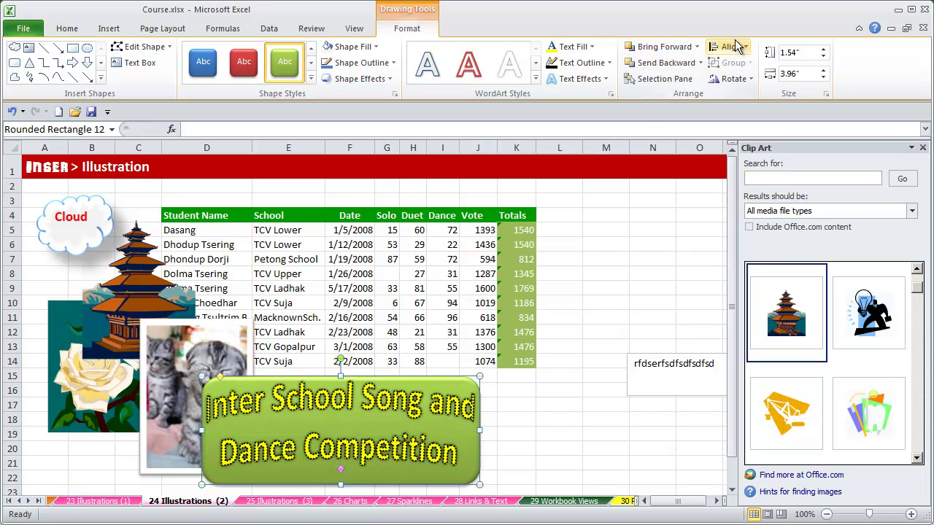
Hide the sheet's six objects in the Selection Pane, show them again, then close the pane
{"action": "left_click", "coordinate": [673, 87]}
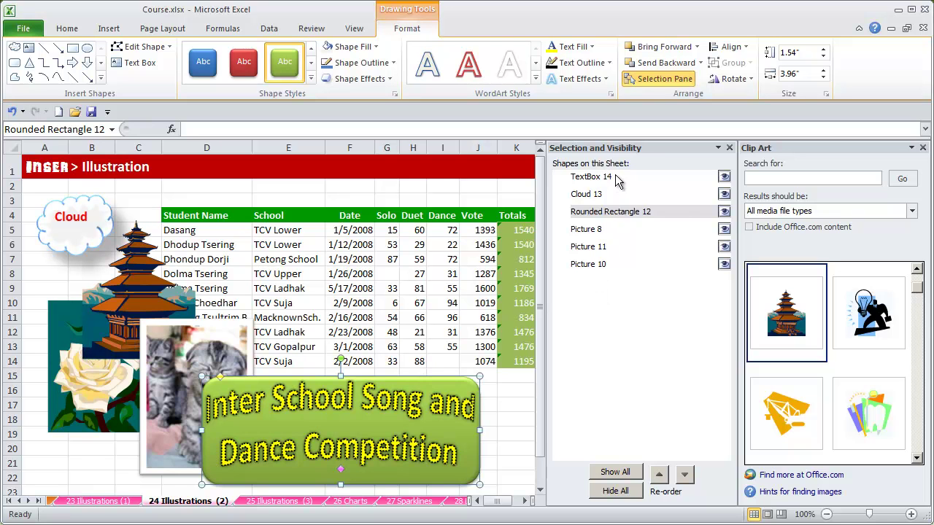
{"action": "left_click", "coordinate": [724, 177]}
{"action": "left_click", "coordinate": [724, 194]}
{"action": "left_click", "coordinate": [724, 212]}
{"action": "left_click", "coordinate": [724, 229]}
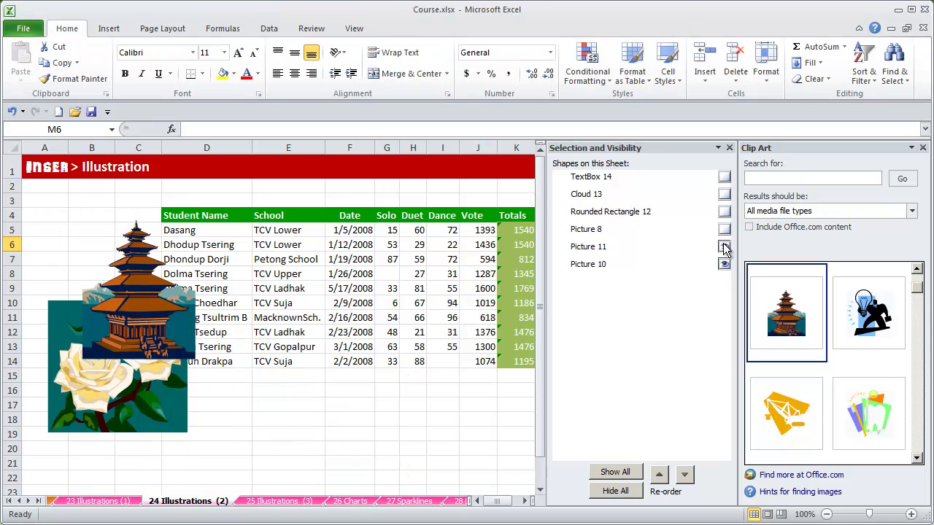
{"action": "left_click", "coordinate": [723, 246]}
{"action": "left_click", "coordinate": [724, 264]}
{"action": "left_click", "coordinate": [723, 264]}
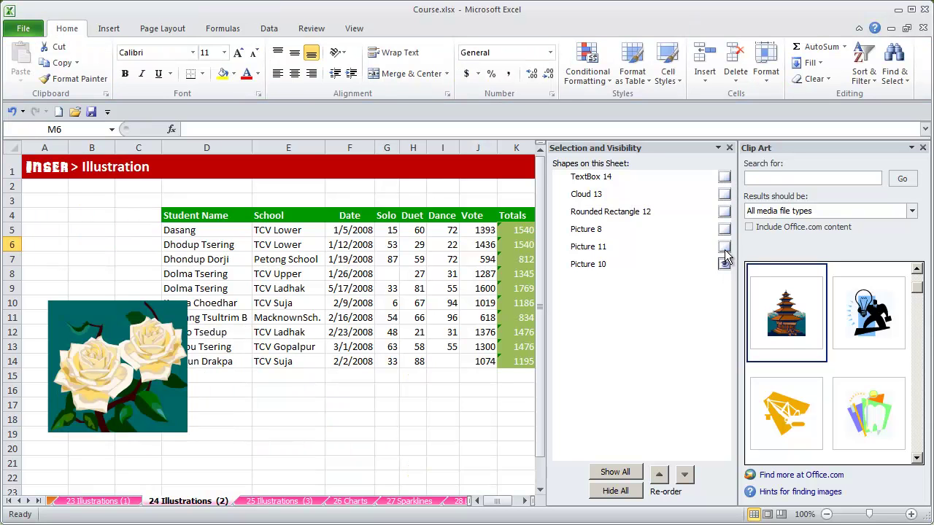
{"action": "left_click", "coordinate": [724, 247]}
{"action": "left_click", "coordinate": [724, 229]}
{"action": "left_click", "coordinate": [724, 212]}
{"action": "left_click", "coordinate": [724, 194]}
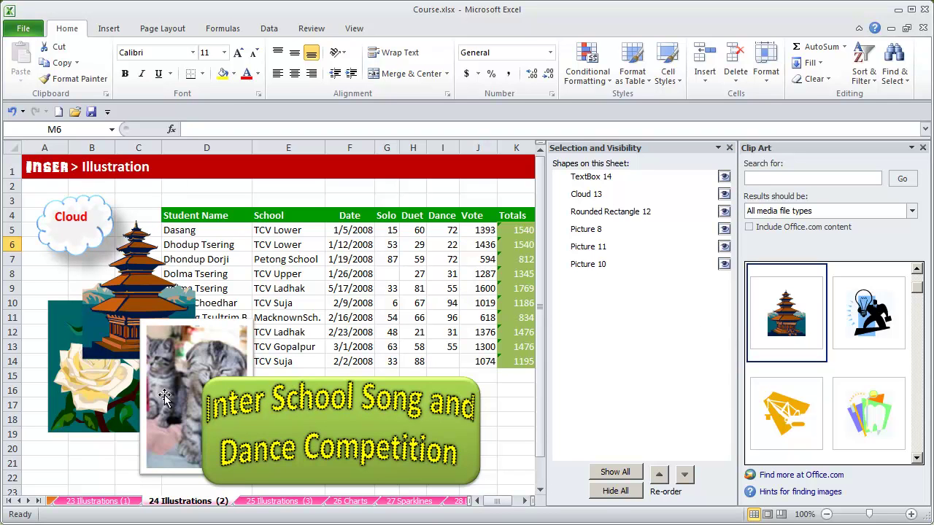
{"action": "left_click", "coordinate": [730, 148]}
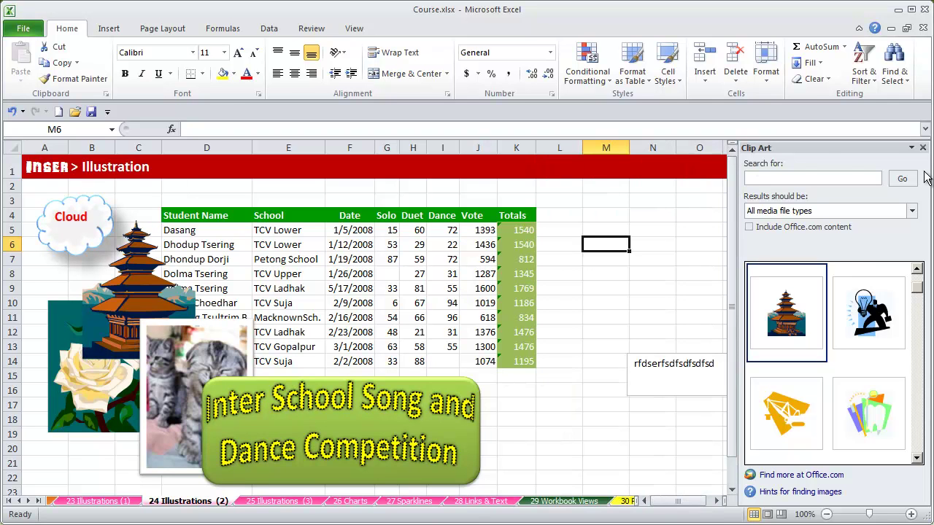
Close the Clip Art pane and delete the stray sample-text box from the sheet
{"action": "left_click", "coordinate": [923, 148]}
{"action": "left_click", "coordinate": [718, 364]}
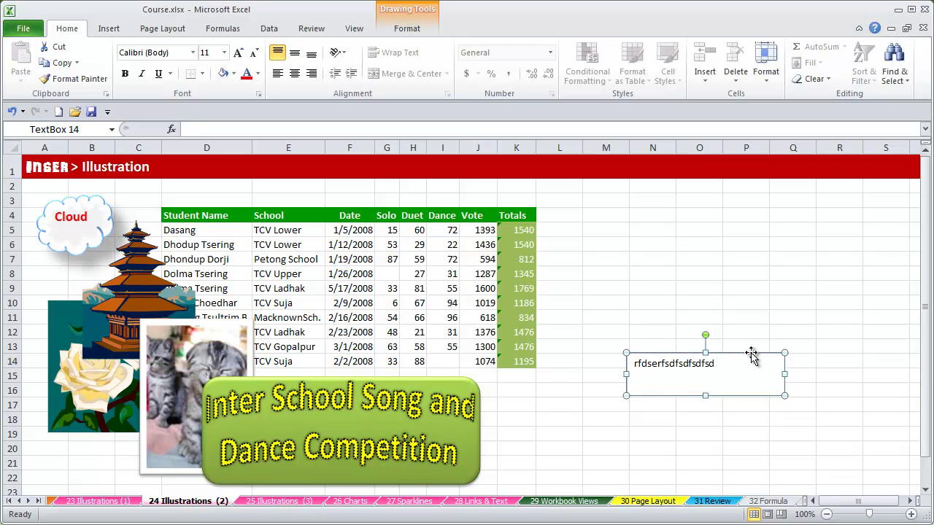
{"action": "key", "text": "Delete"}
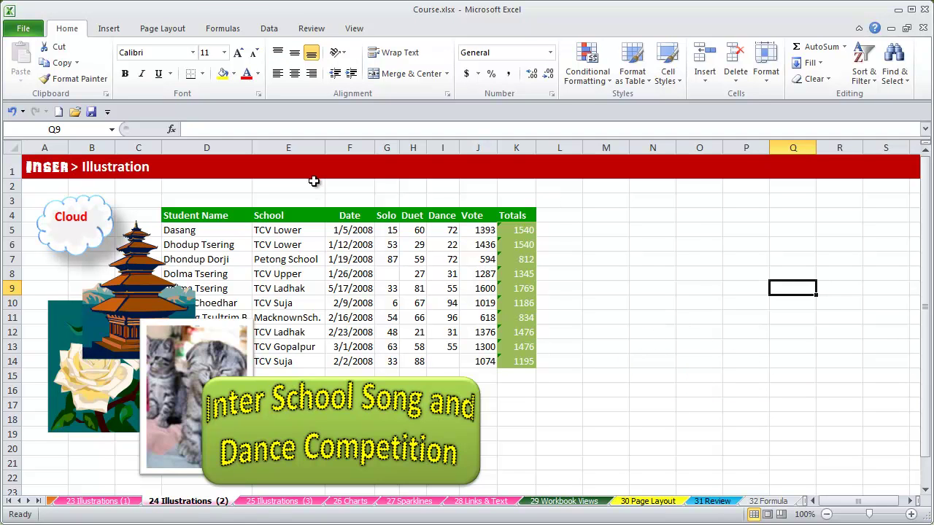
{"action": "left_click", "coordinate": [99, 30]}
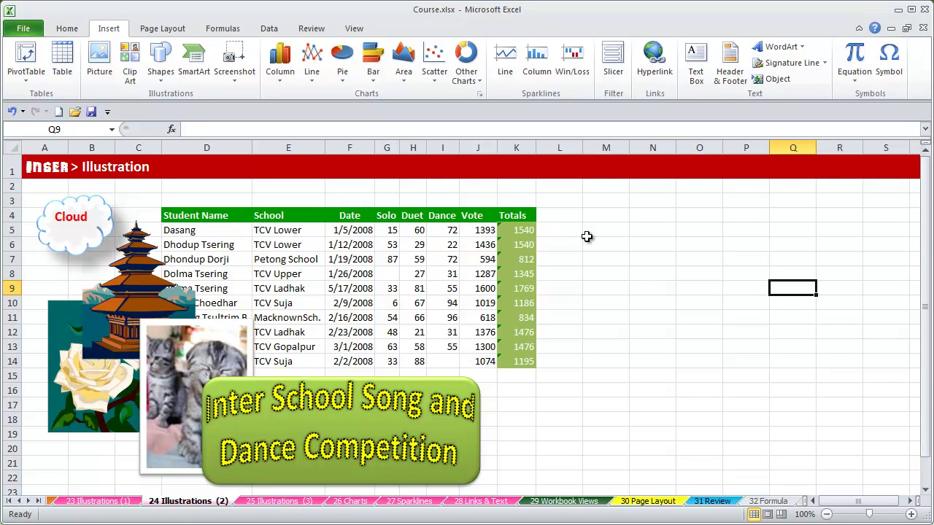
Insert a Multidirectional Cycle SmartArt diagram from the Cycle layouts
{"action": "left_click", "coordinate": [201, 79]}
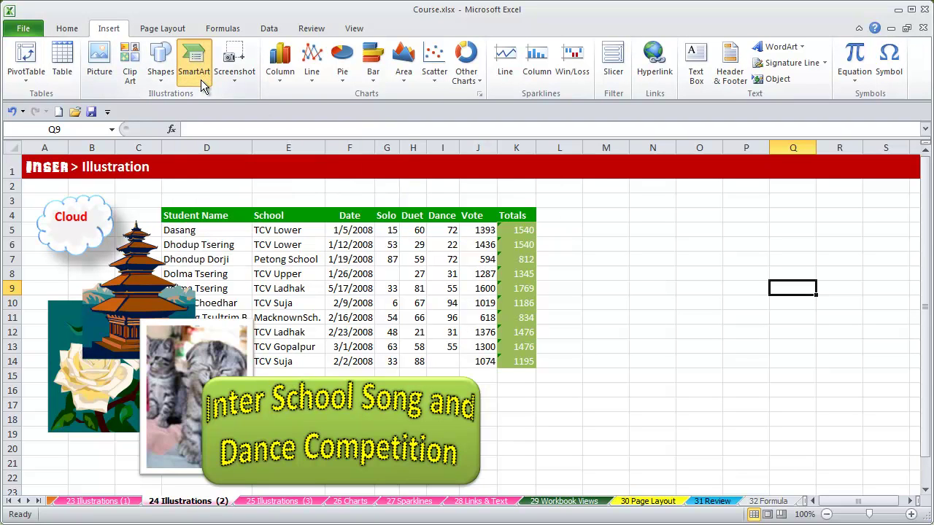
{"action": "left_click_drag", "start_coordinate": [482, 136], "coordinate": [524, 164]}
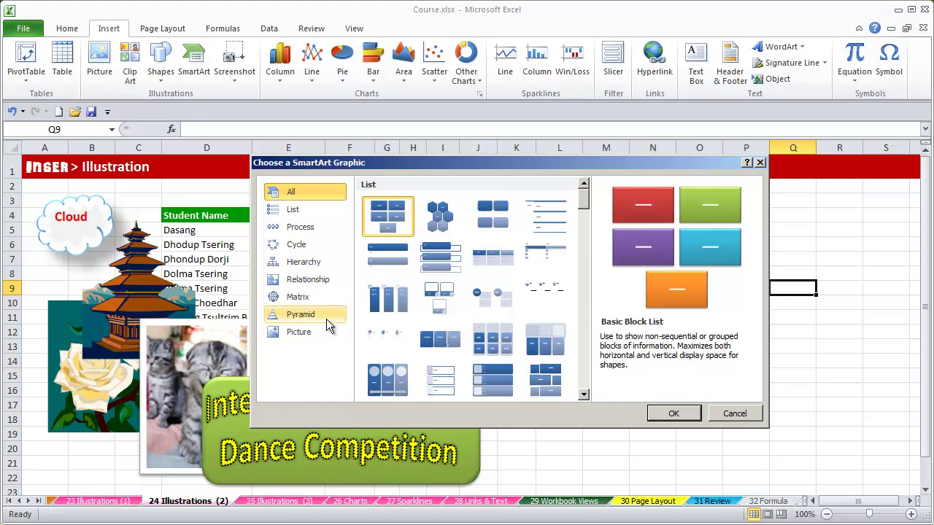
{"action": "left_click", "coordinate": [295, 210]}
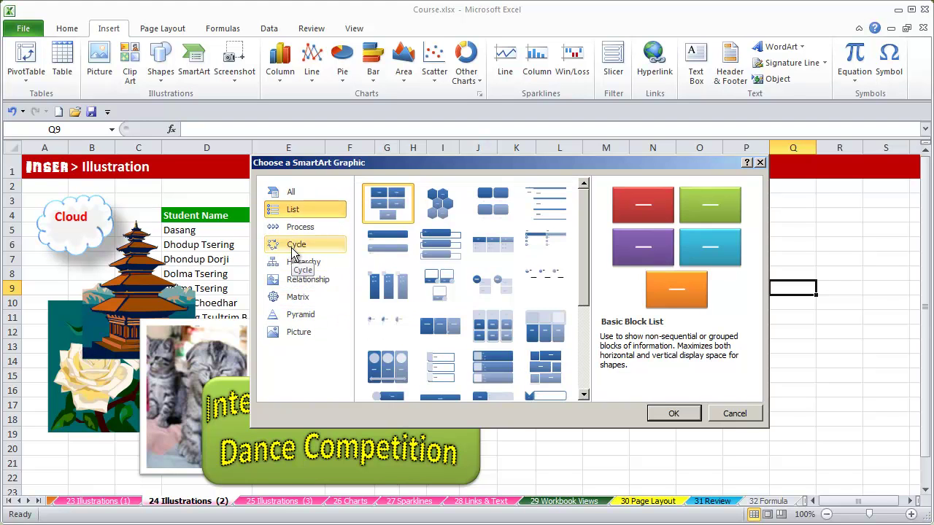
{"action": "left_click", "coordinate": [296, 246]}
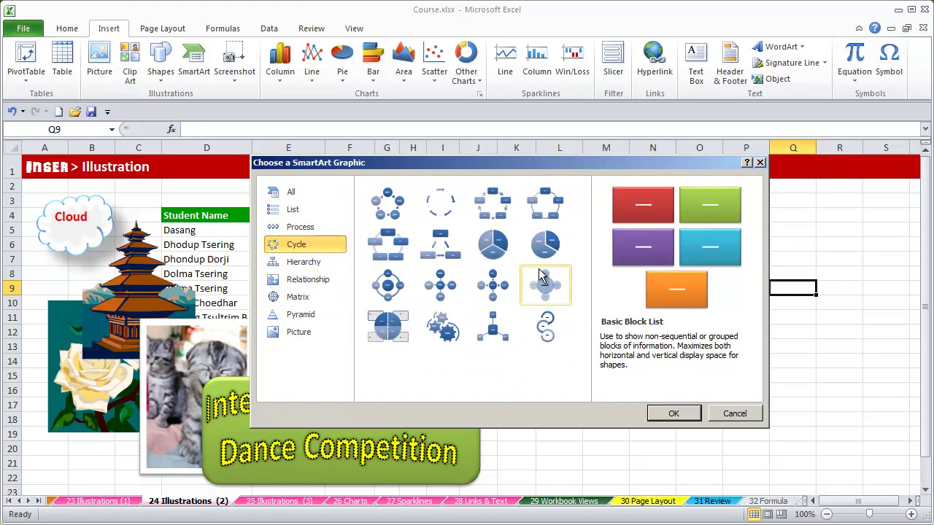
{"action": "left_click", "coordinate": [443, 248]}
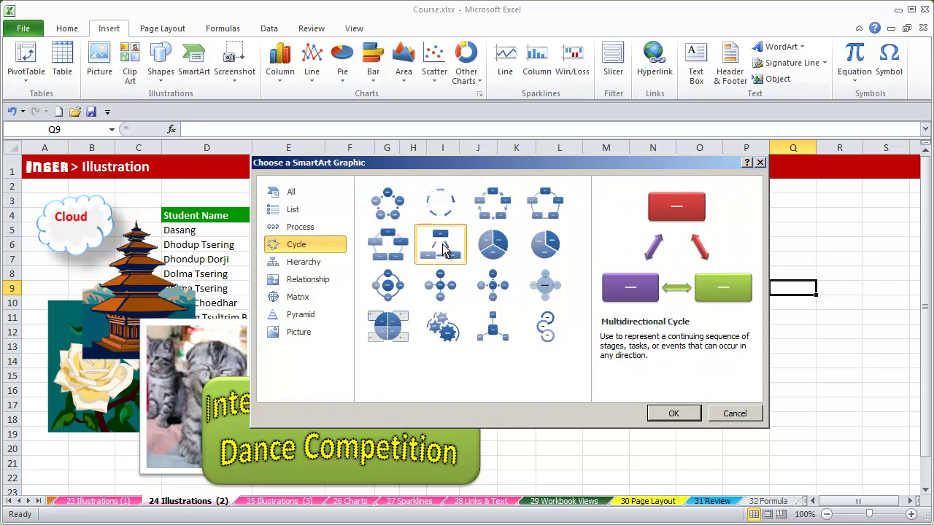
{"action": "left_click", "coordinate": [674, 414]}
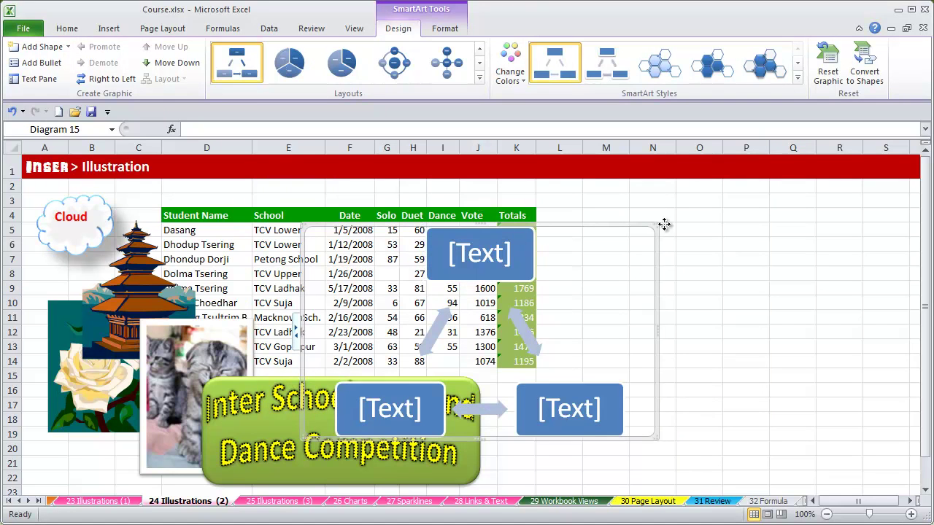
Move the three-box cycle diagram beside the student table, then reselect it
{"action": "left_click_drag", "start_coordinate": [494, 227], "coordinate": [693, 204]}
{"action": "left_click", "coordinate": [570, 450]}
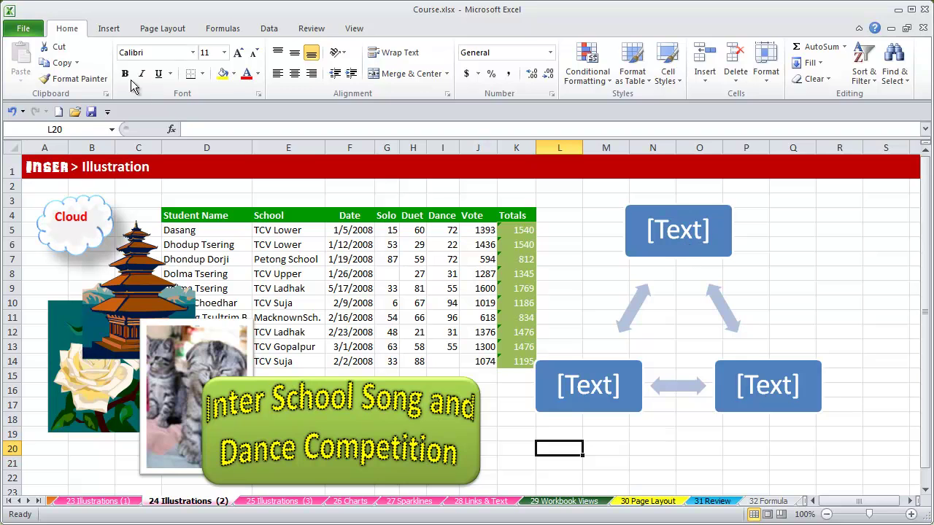
{"action": "left_click", "coordinate": [109, 29]}
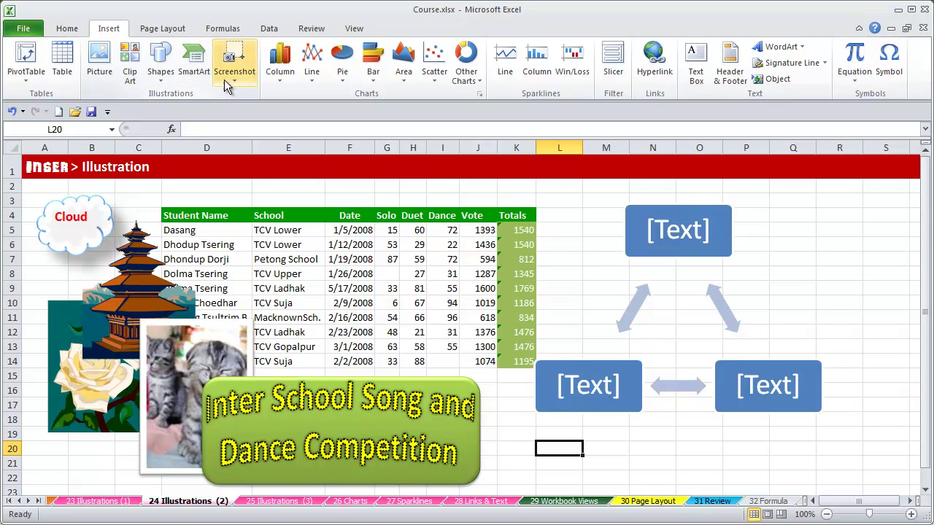
{"action": "left_click", "coordinate": [562, 232]}
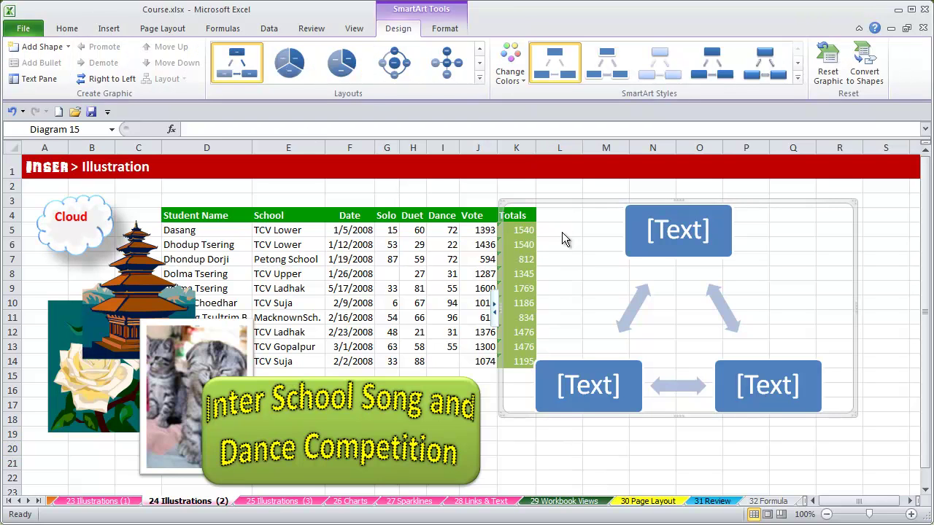